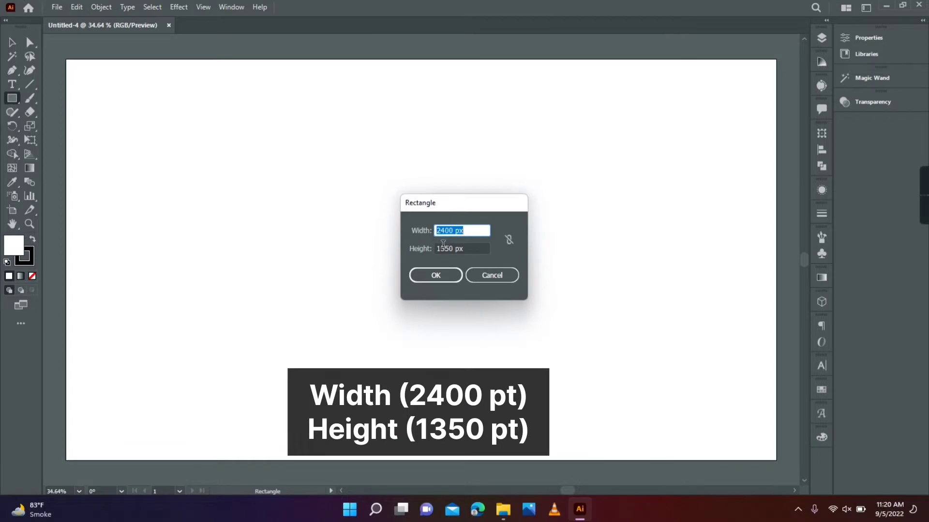
Create a 2400 × 1350 px white rectangle, align it to cover the artboard, and remove its stroke
click(442, 276)
key(v)
drag(419, 260, 211, 141)
click(32, 276)
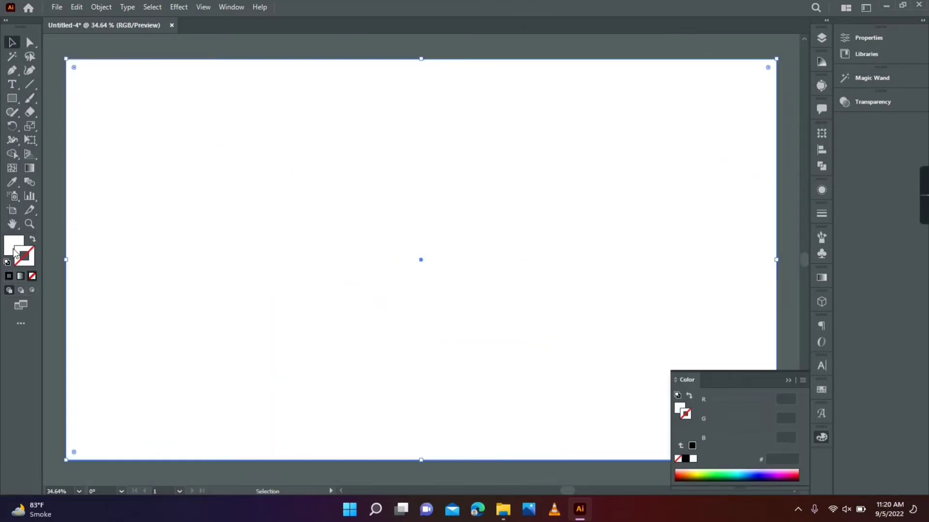
Copy the background rectangle and paste the duplicate in front
click(76, 7)
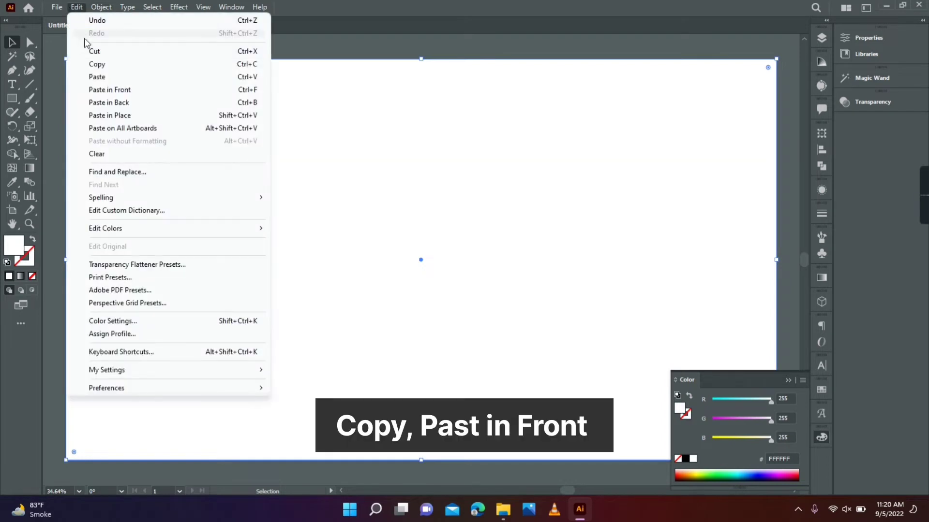
click(97, 64)
click(77, 7)
click(102, 90)
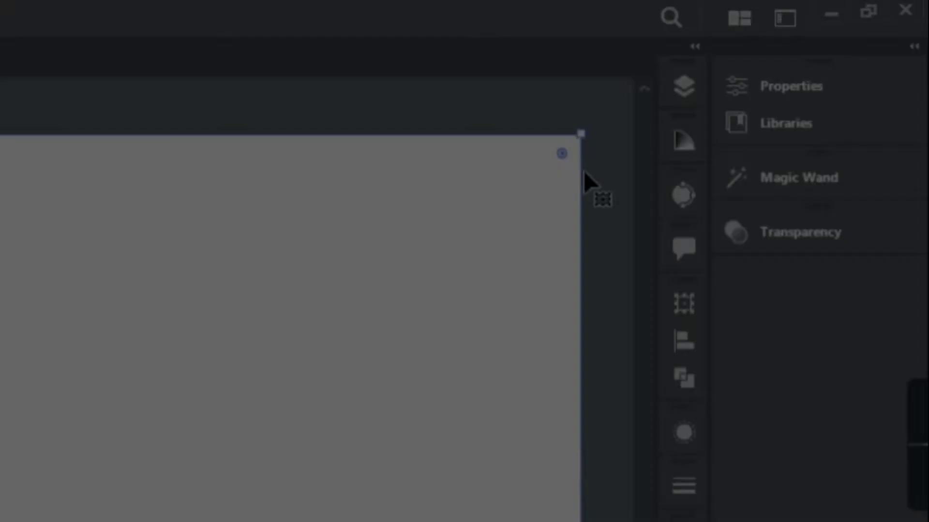
Add a new Layer 2 and move the front rectangle from Layer 1 into it
click(820, 37)
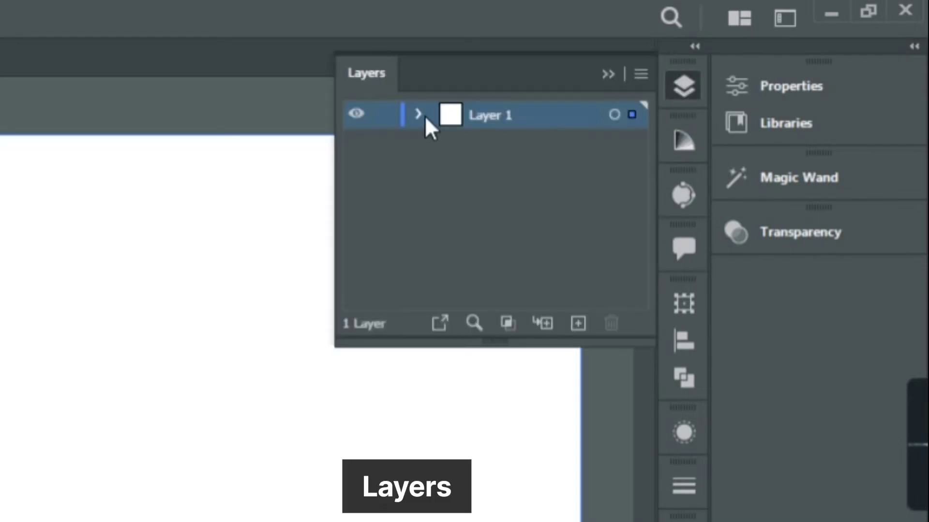
click(578, 323)
click(419, 142)
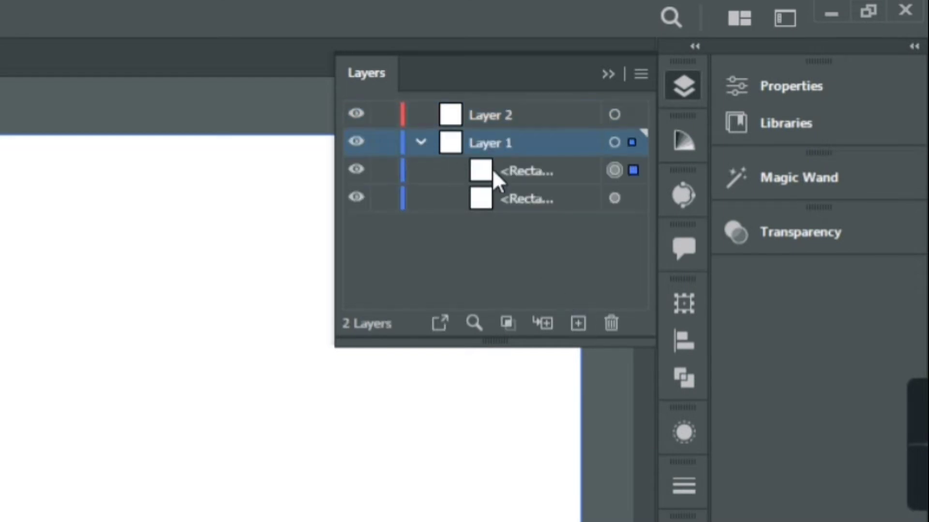
drag(493, 169, 486, 119)
click(419, 140)
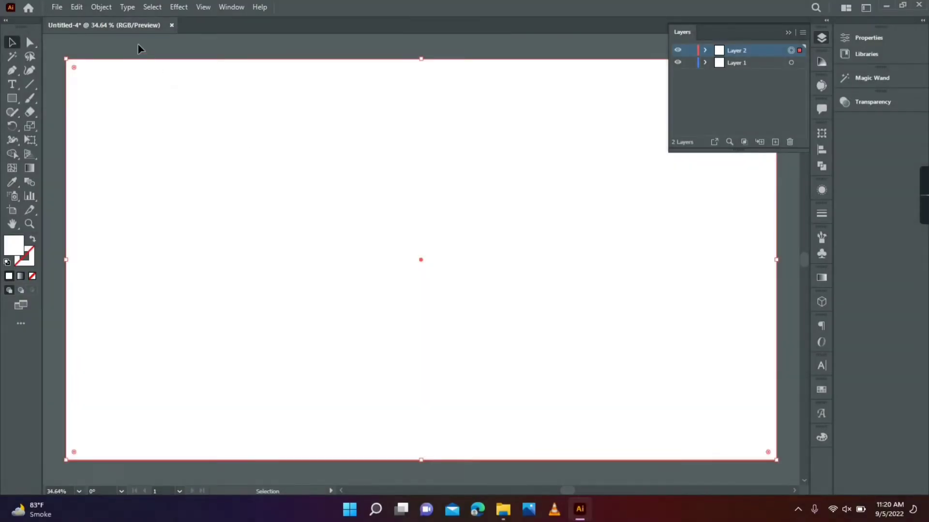
Split the front rectangle into a grid of 22 rows and 22 columns with 0 px gutters
click(102, 7)
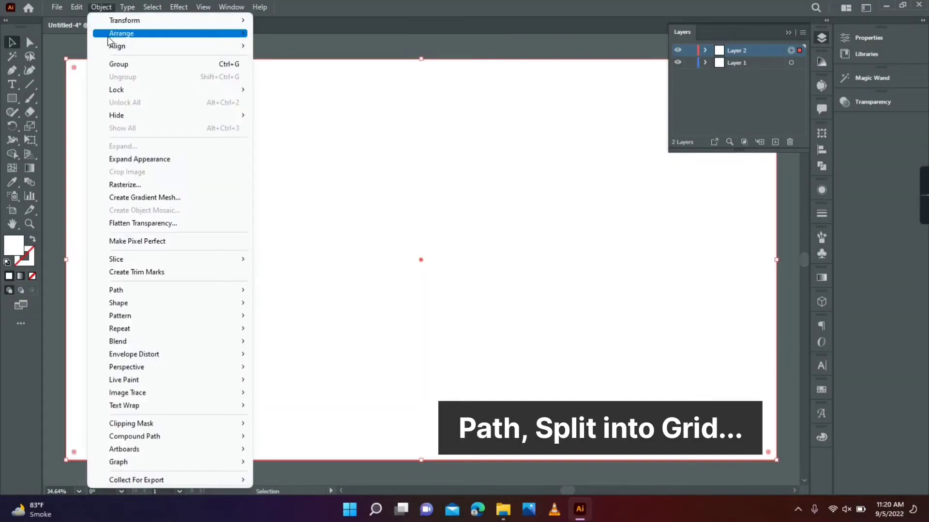
mouse_move(156, 296)
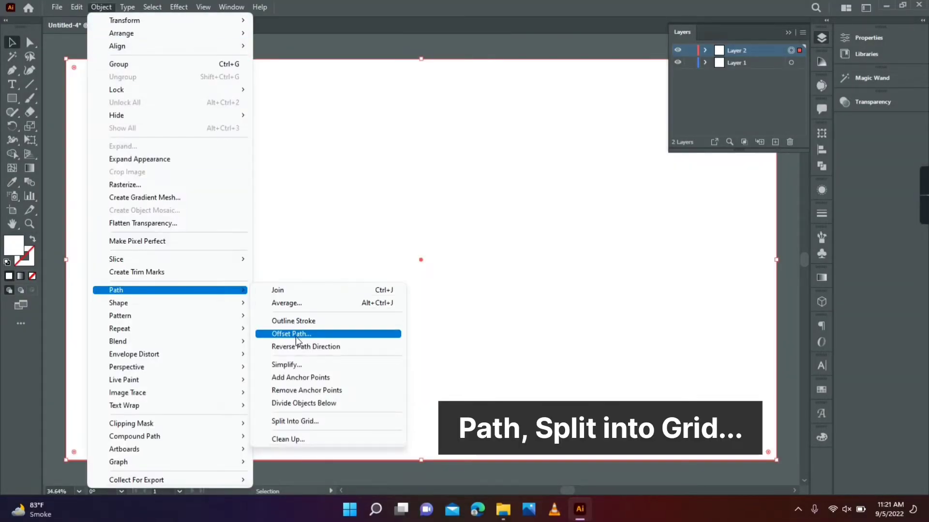
click(289, 422)
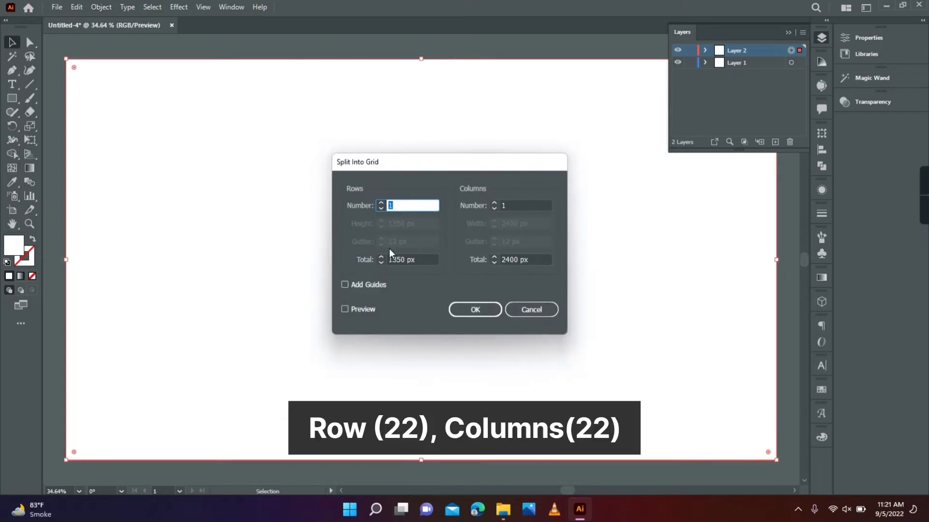
text(22)
click(496, 206)
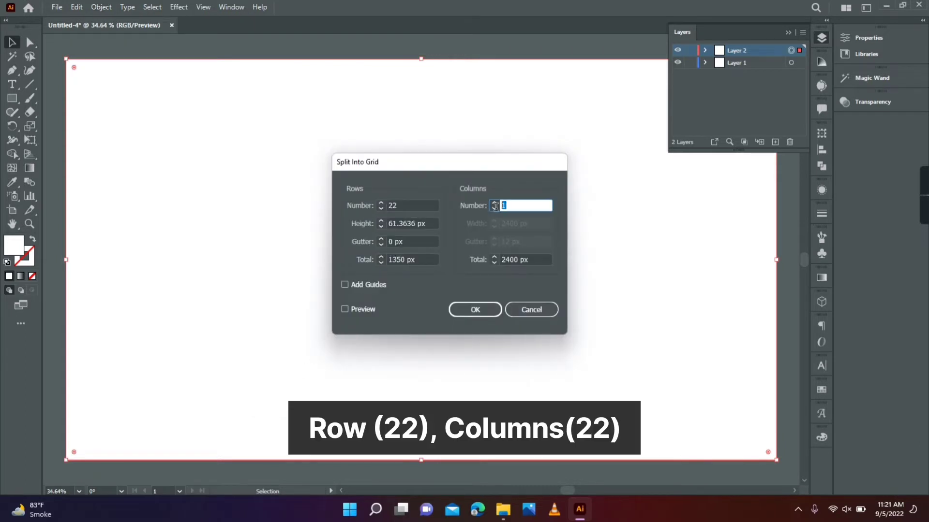
click(475, 310)
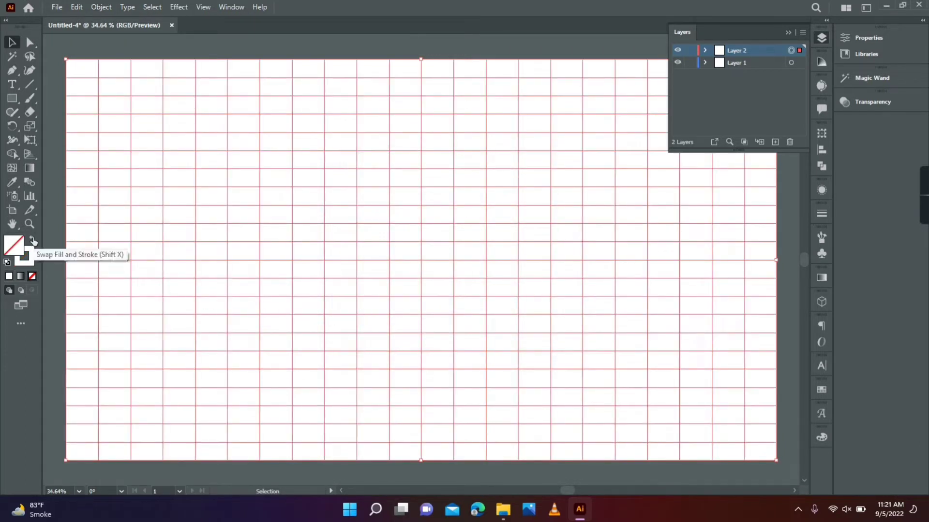
Swap the grid's fill and stroke for unfilled white outlines, and lock Layer 2 with a new Layer 3 added above it
click(31, 240)
click(690, 51)
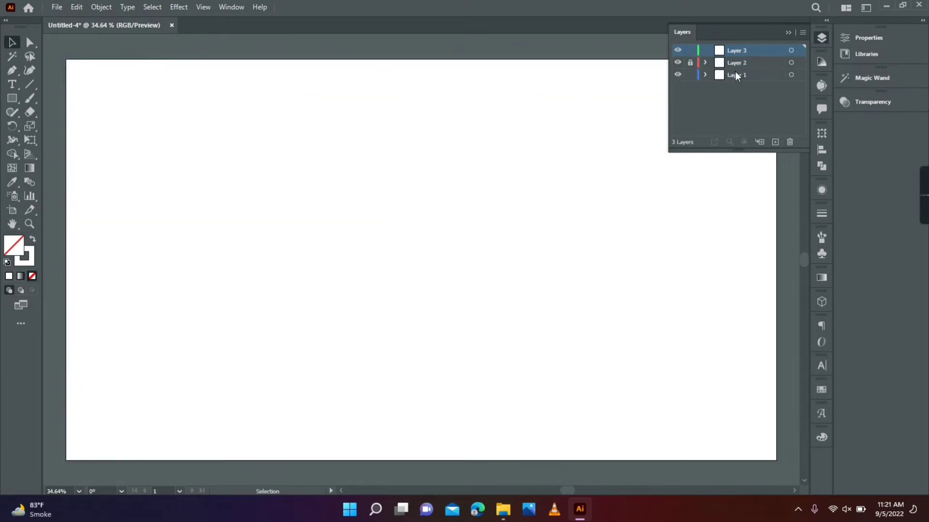
Fill the background rectangle on Layer 1 with a blue swatch
click(792, 77)
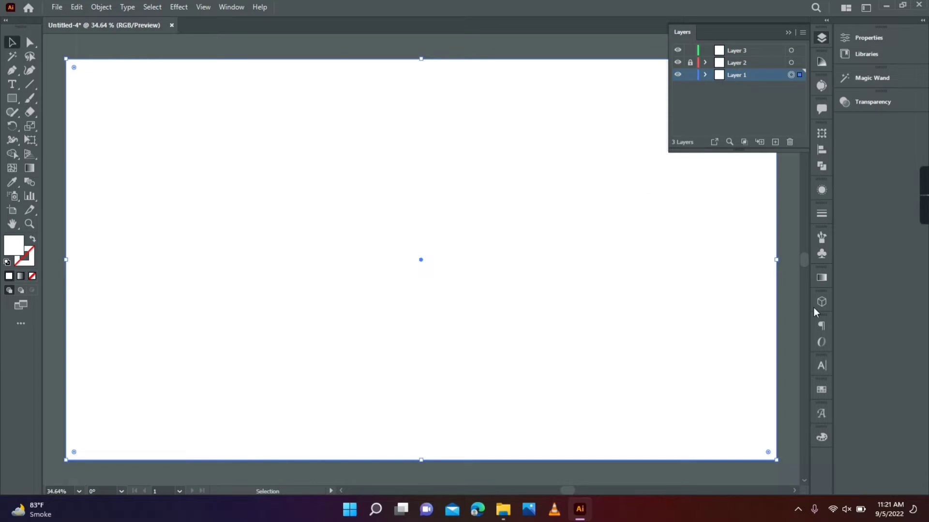
click(821, 391)
click(751, 397)
Apply a linear gradient to the background rectangle, with matching blue color stops at both ends
click(822, 277)
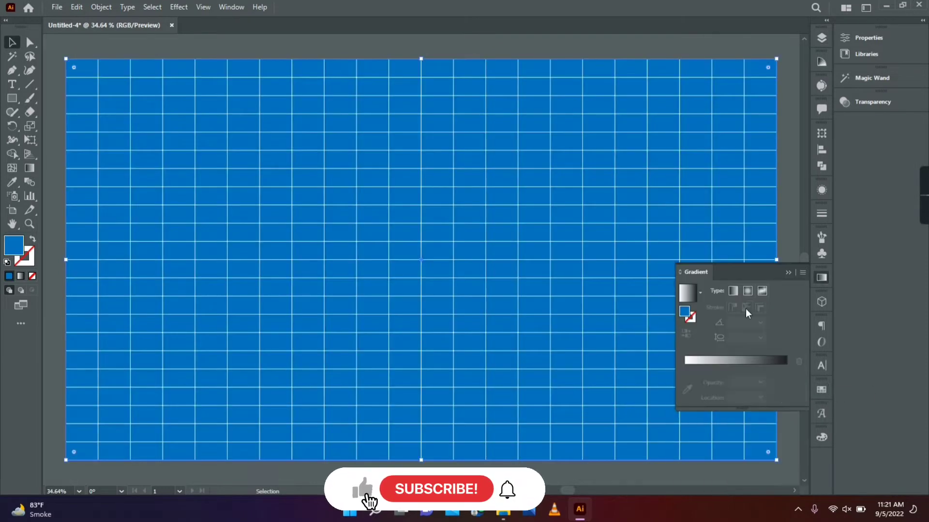
click(744, 359)
drag(787, 381, 791, 399)
click(785, 381)
drag(743, 382, 740, 382)
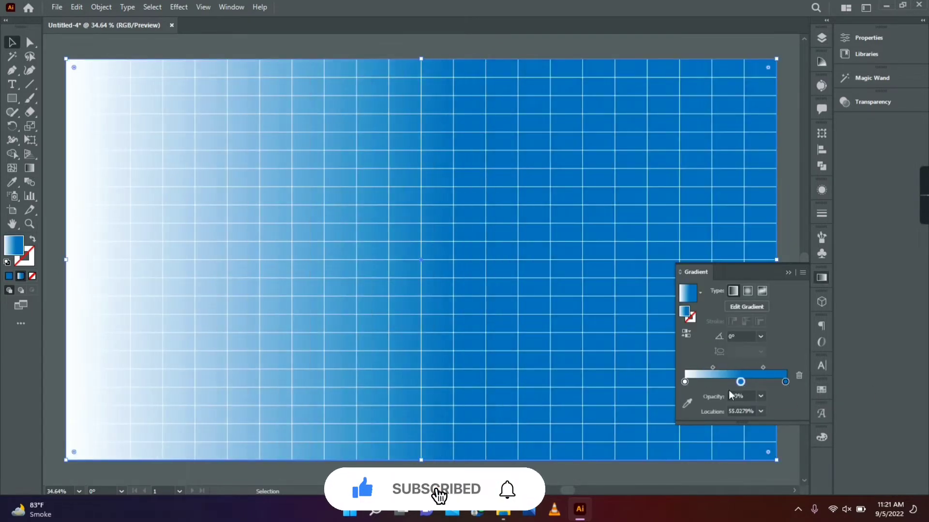
click(683, 382)
drag(683, 383, 686, 392)
drag(740, 382, 685, 383)
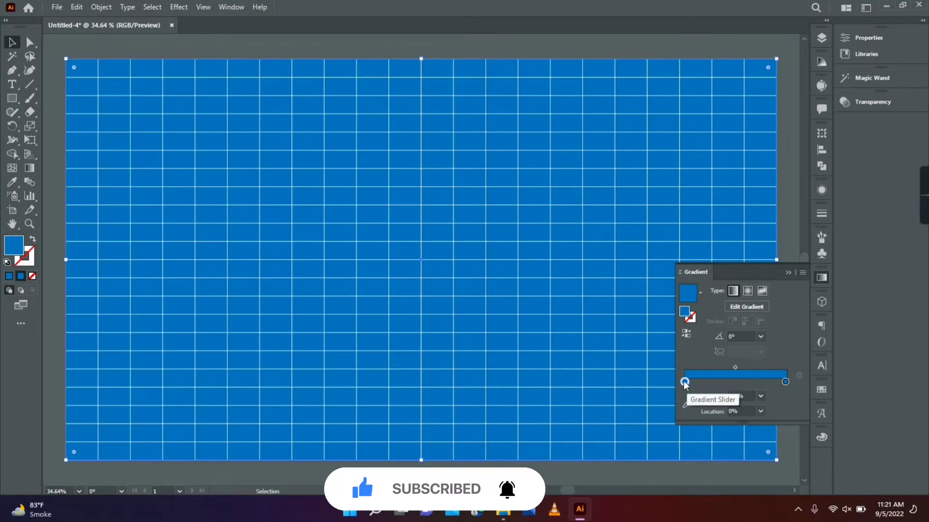
Recolor the gradient's end stop to purple at about C 59, M 75, Y 0, K 28, and switch its sliders to HSB
double_click(787, 384)
drag(690, 261, 735, 276)
click(785, 229)
click(810, 269)
drag(690, 304, 704, 304)
click(784, 229)
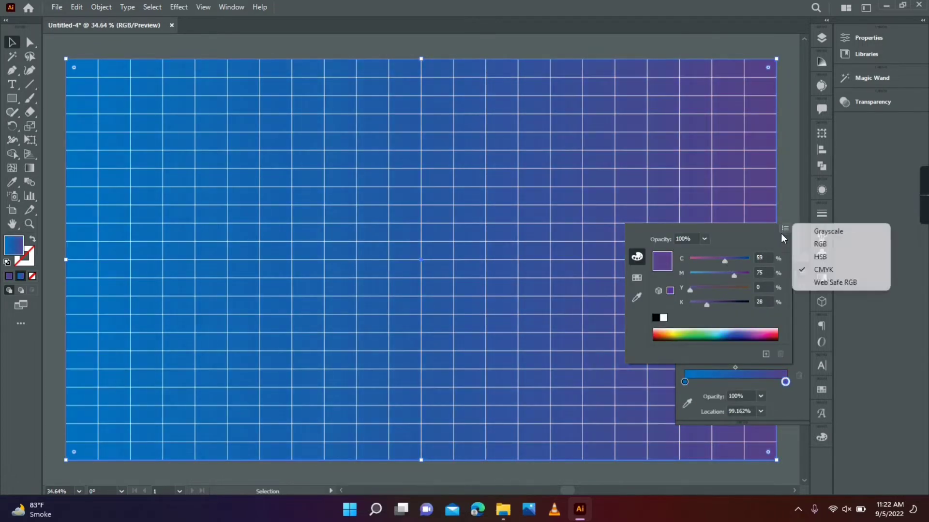
click(810, 257)
Darken the gradient's blue start stop by lowering its HSB brightness
double_click(684, 383)
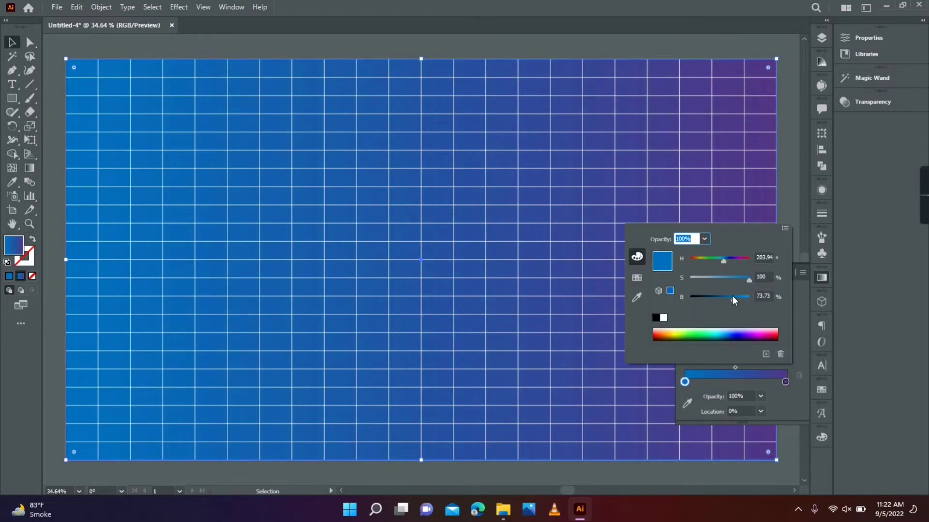
drag(733, 296, 725, 303)
click(771, 187)
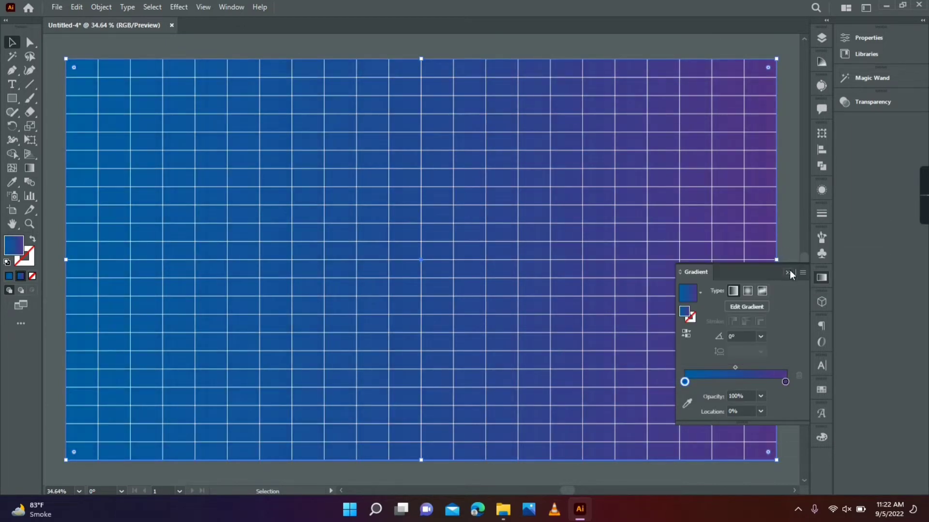
click(789, 271)
Lock the selected gradient background rectangle
click(105, 7)
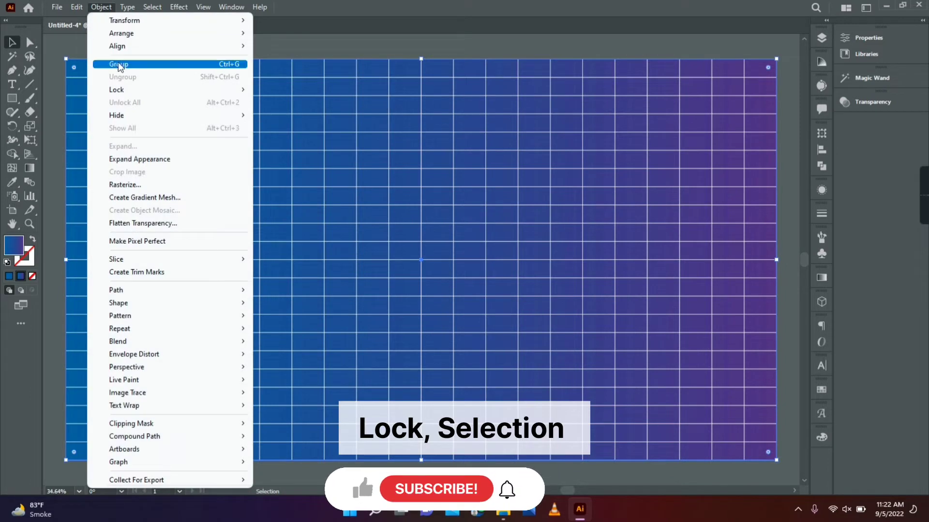
mouse_move(232, 89)
click(285, 90)
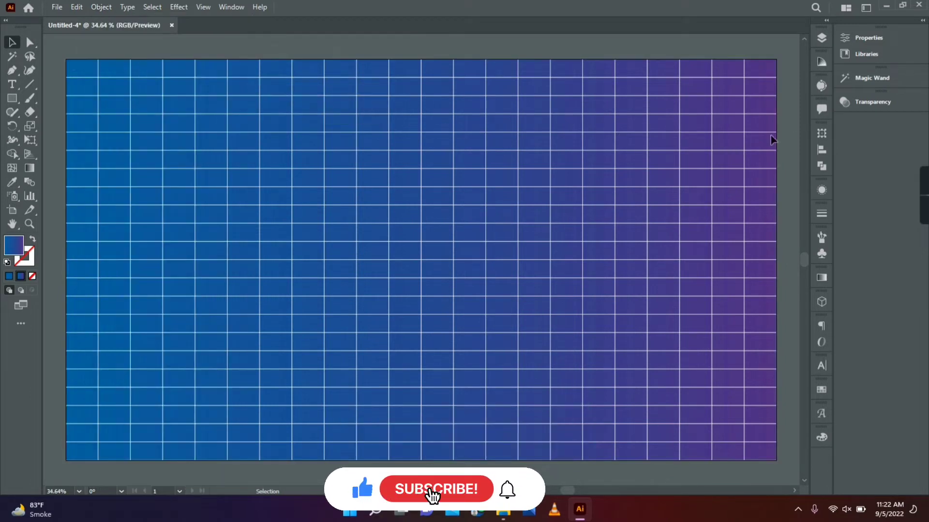
Unlock Layer 2 and reduce the opacity of its grid to about 20%
click(822, 38)
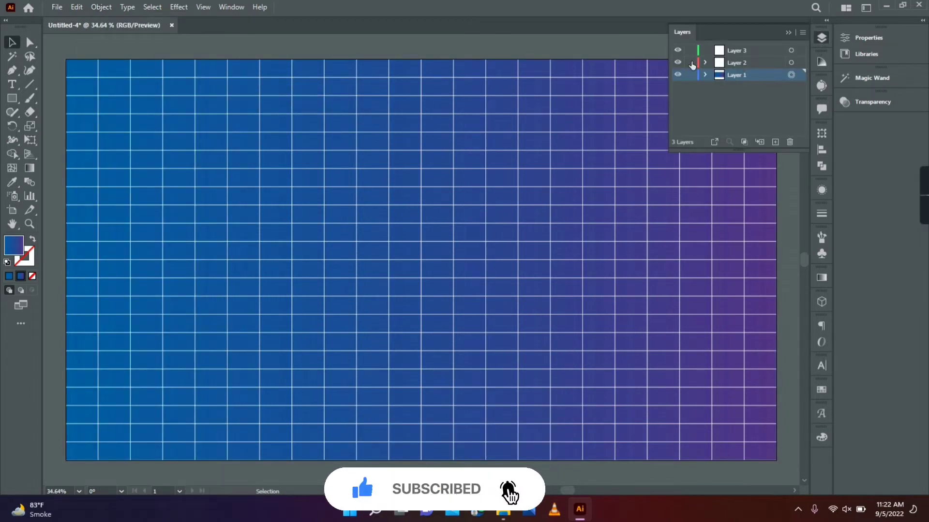
click(791, 63)
click(846, 101)
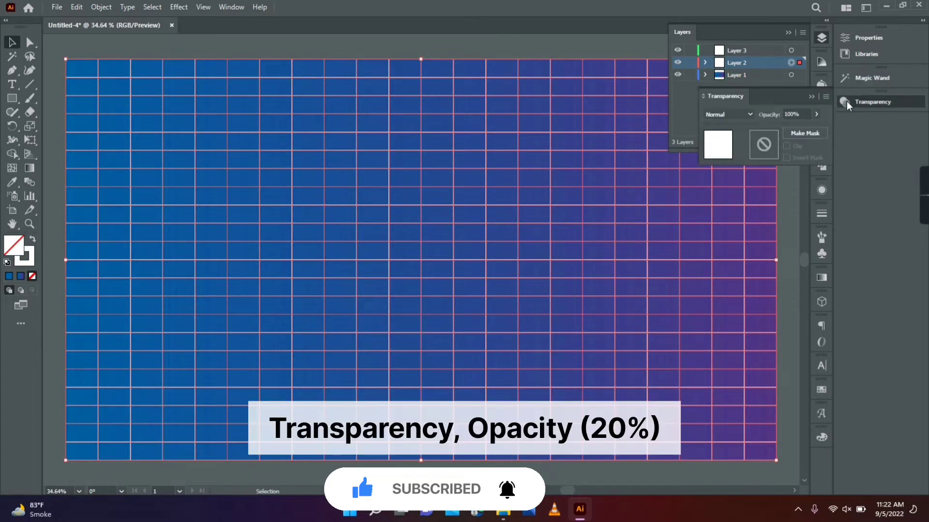
click(817, 115)
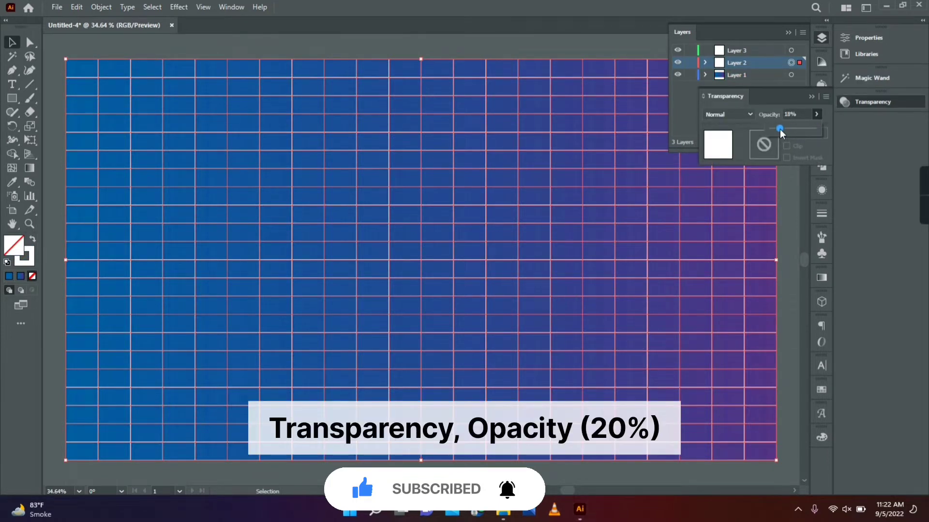
drag(779, 129, 781, 129)
Lock Layer 2 and Layer 1, and make Layer 3 the active layer
click(690, 62)
click(691, 74)
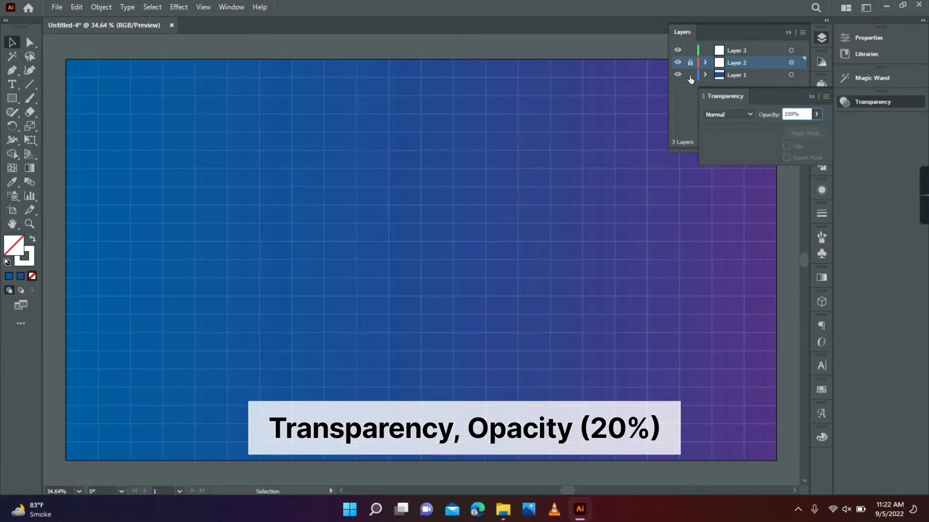
click(733, 50)
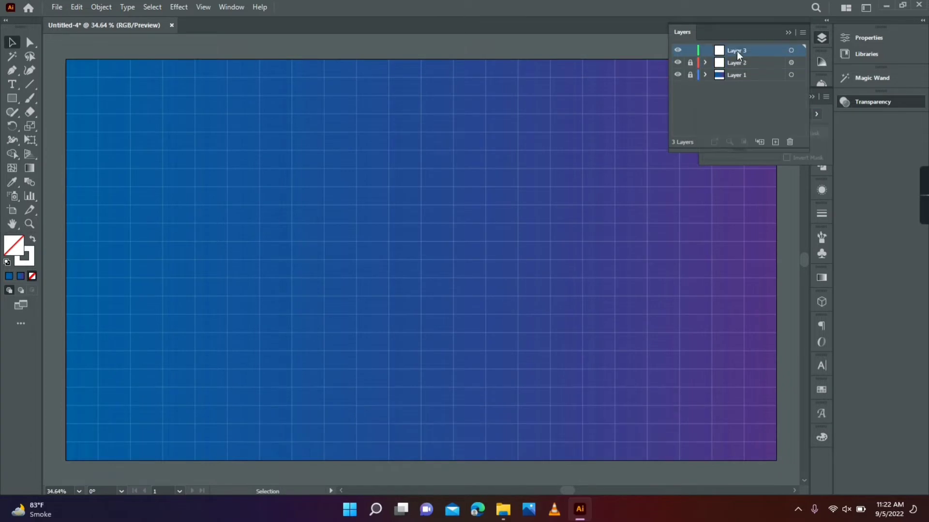
click(788, 33)
Create a 666 × 666 px circle with the Ellipse tool and move it up and left, just off the artboard's center
right_click(12, 98)
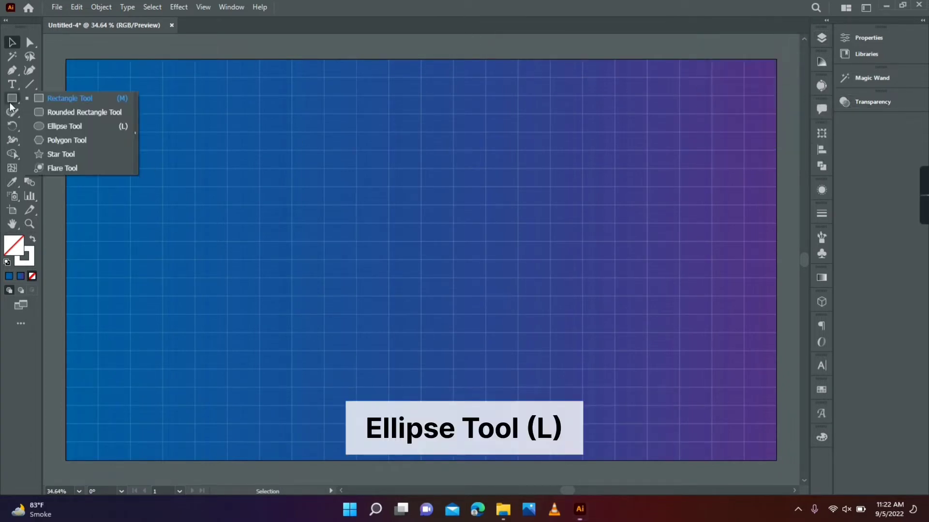
click(45, 124)
click(342, 227)
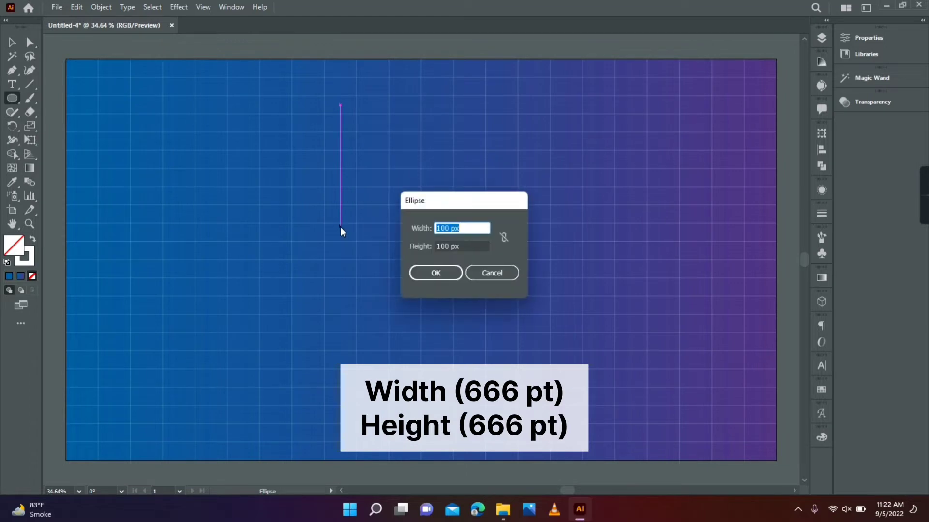
text(666)
click(467, 246)
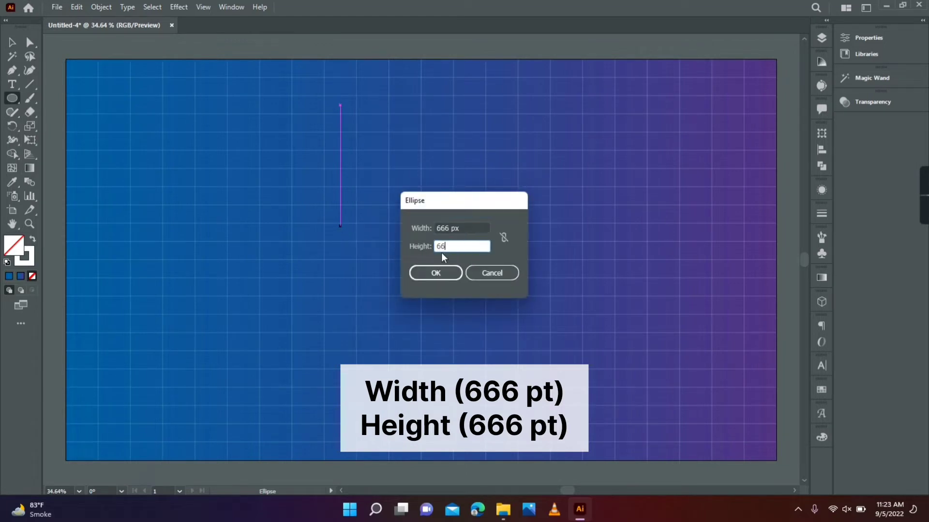
text(666)
click(436, 273)
key(v)
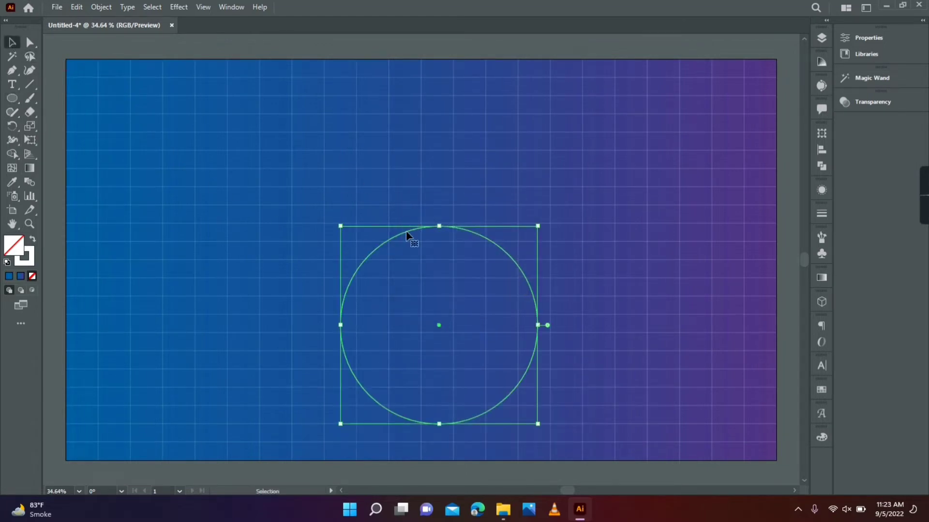
drag(408, 235, 344, 150)
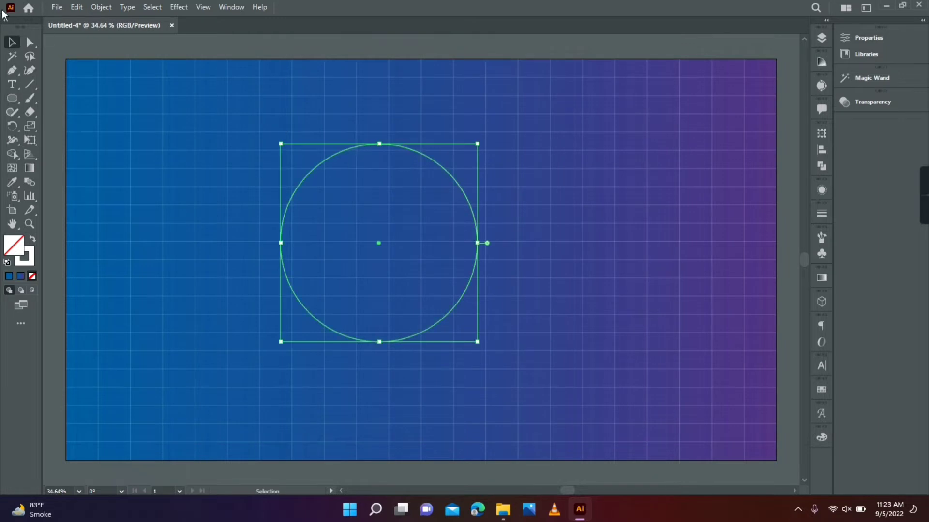
Offset the circle's path by -110 pt to make a smaller concentric circle
click(110, 6)
mouse_move(145, 291)
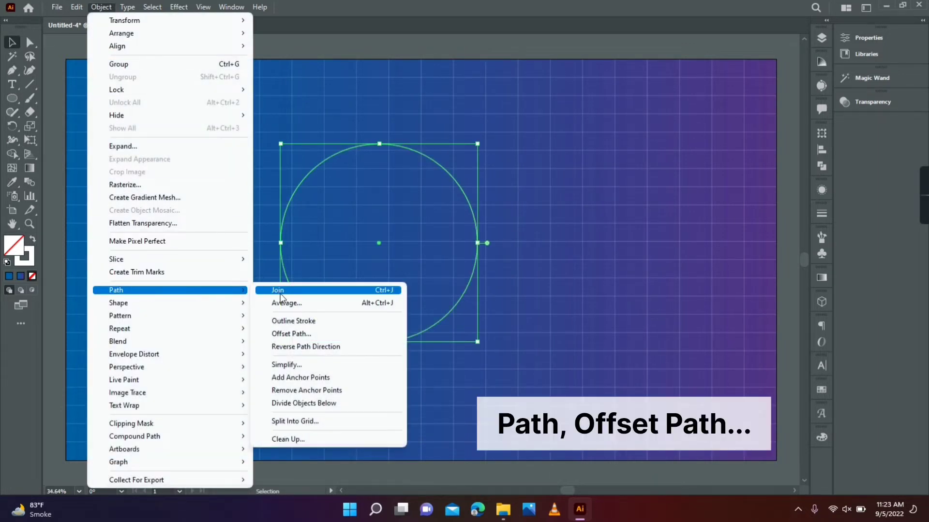
click(299, 333)
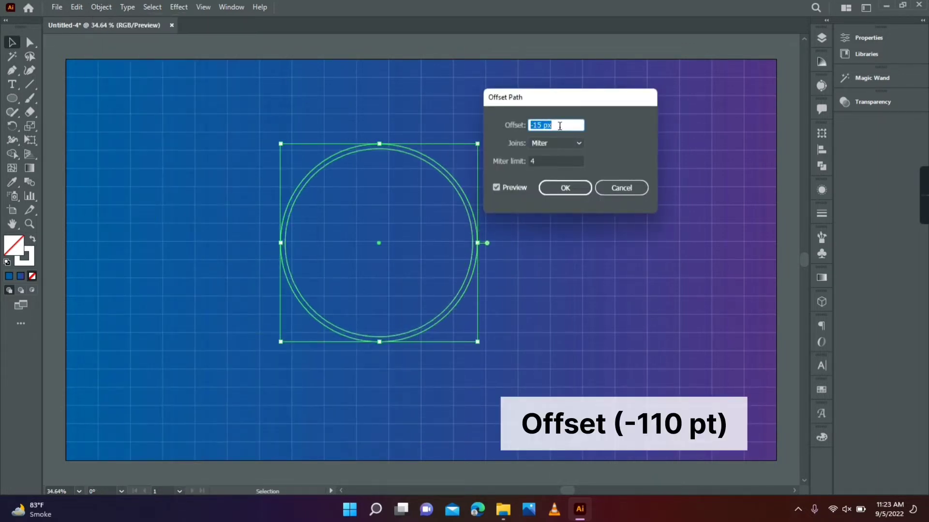
text(-110 pt)
click(564, 188)
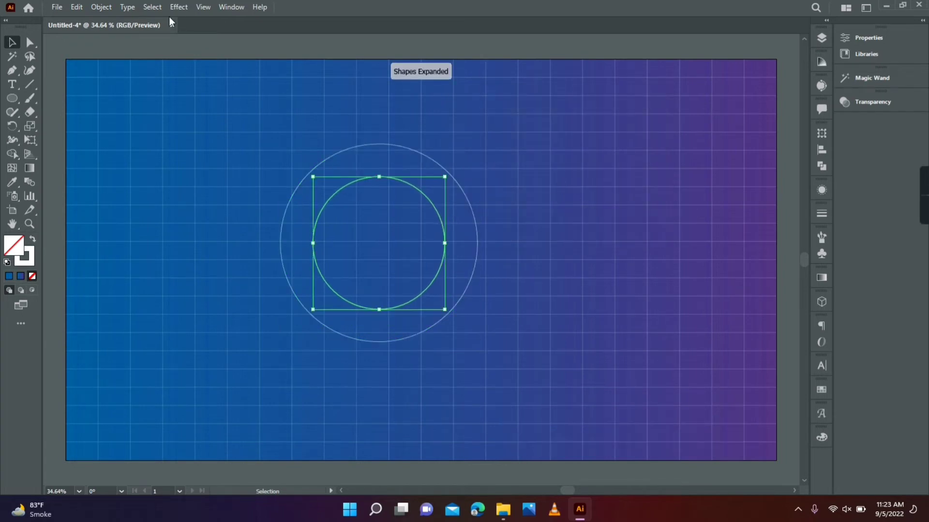
Offset the inner circle's path by -85 pt to add a third concentric circle
click(101, 6)
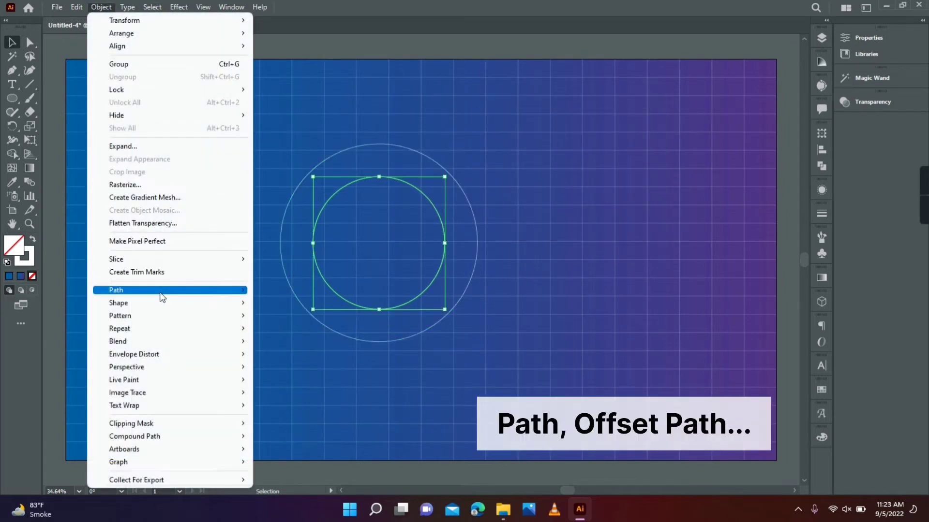
mouse_move(162, 297)
click(286, 329)
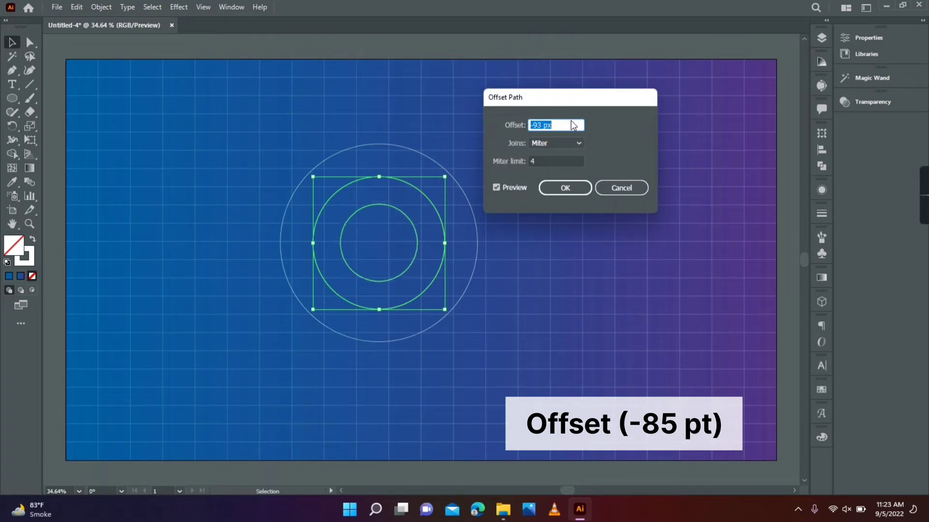
text(-85 pt)
click(565, 188)
Offset the third circle's path by -45 pt to add a fourth concentric circle
click(101, 6)
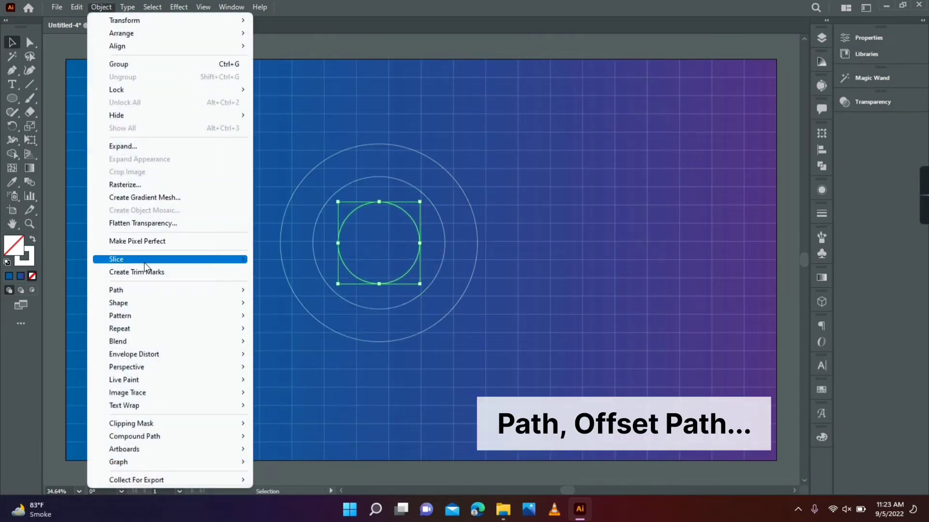
mouse_move(155, 290)
click(285, 333)
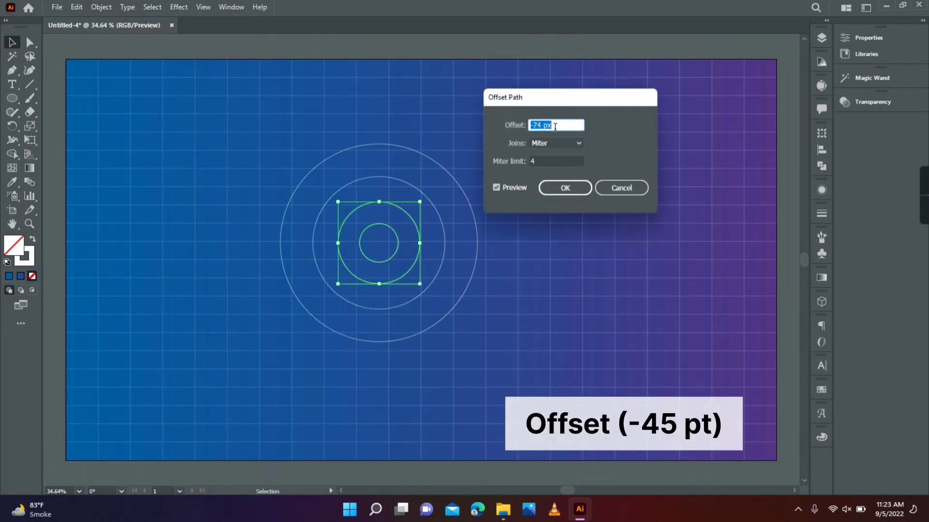
scroll(555, 127, up, 20)
key(Return)
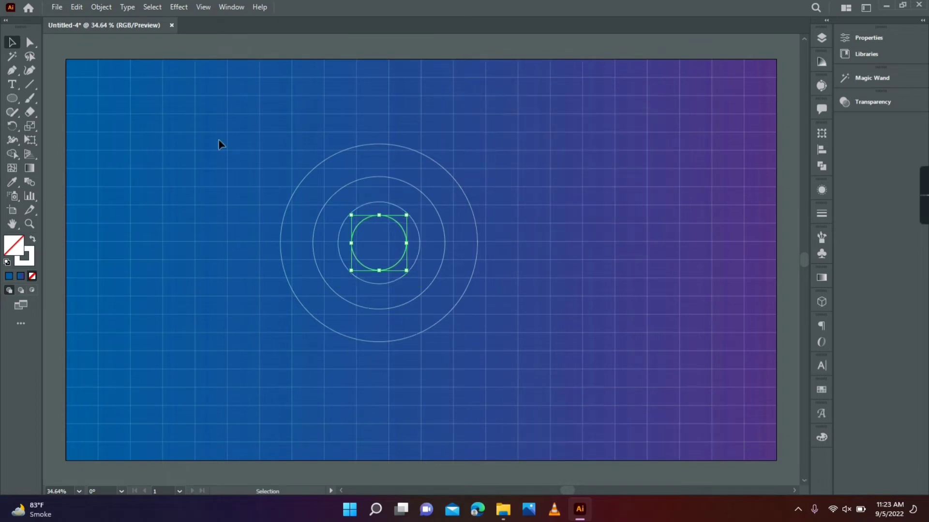
Offset the fourth circle's path by -25 px to add a fifth concentric circle
click(100, 7)
mouse_move(137, 290)
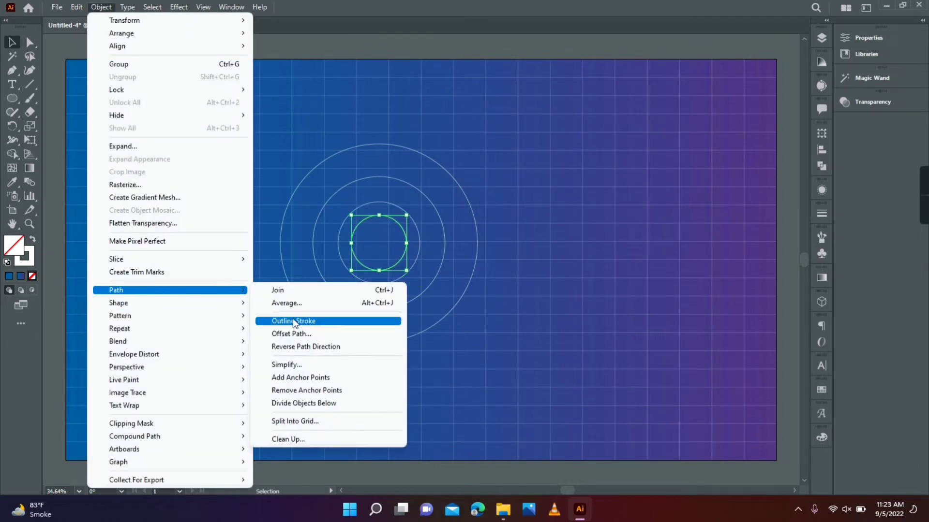
click(293, 334)
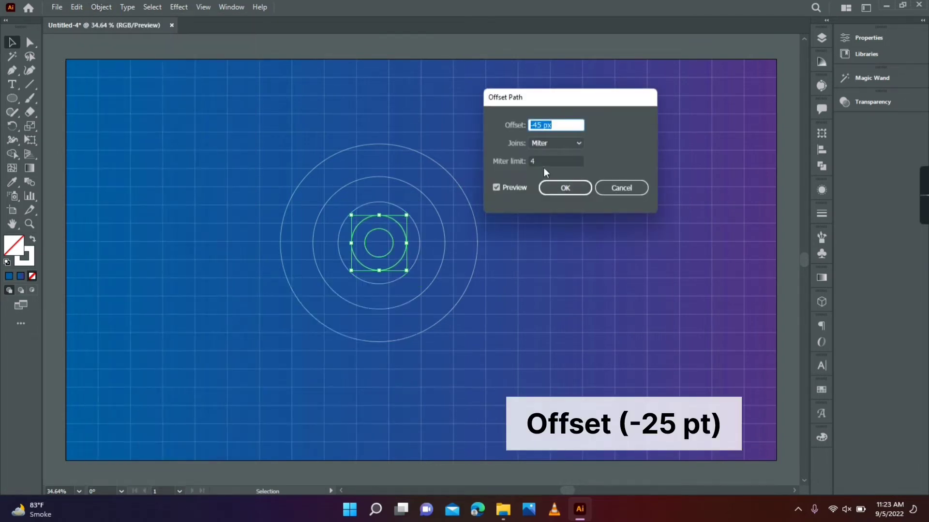
click(565, 188)
Offset the fifth circle's path by -22 px to add the innermost concentric circle
click(100, 7)
mouse_move(169, 290)
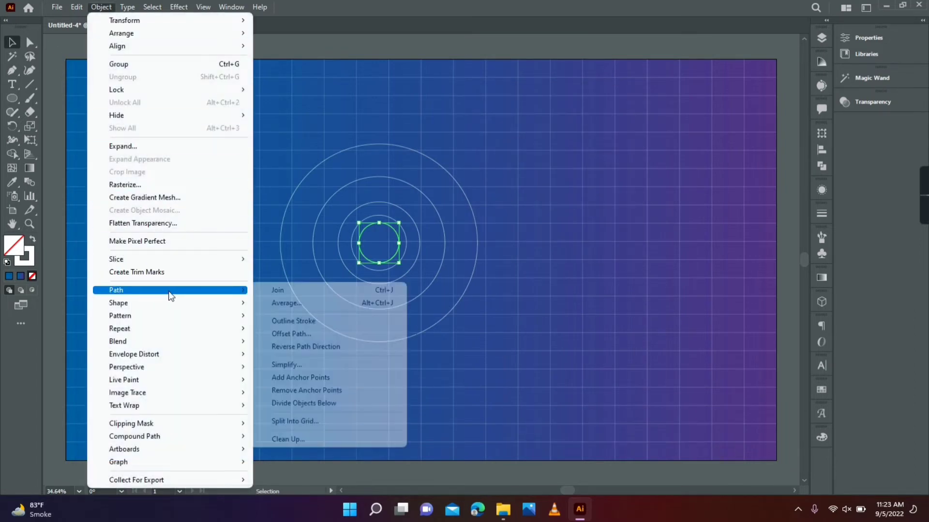
click(310, 332)
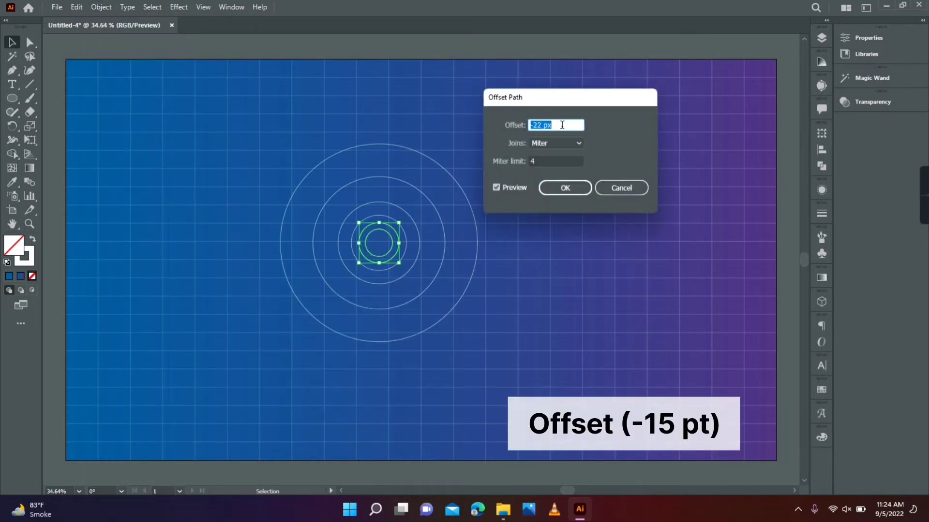
click(555, 187)
click(528, 186)
Scale all the concentric circles down slightly and move them to the artboard's upper-left corner
drag(275, 114, 515, 386)
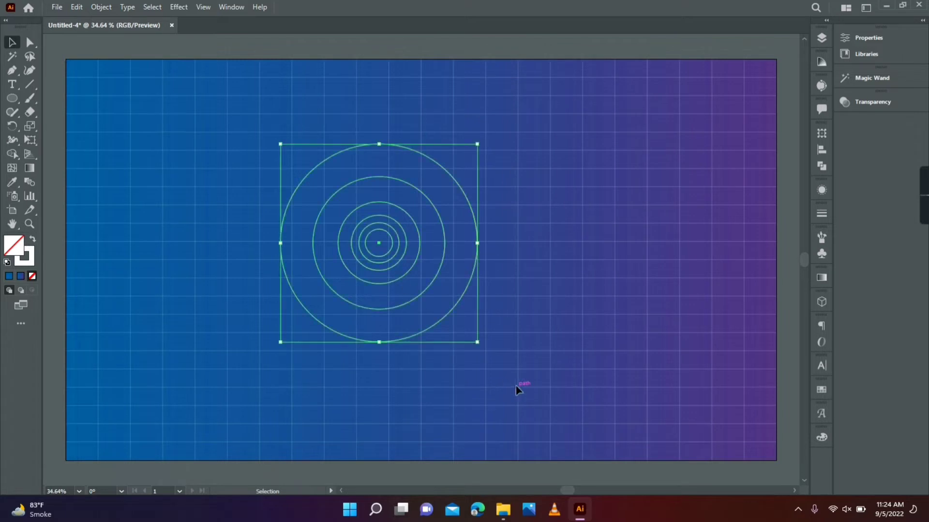
drag(477, 342, 459, 322)
drag(390, 234, 215, 176)
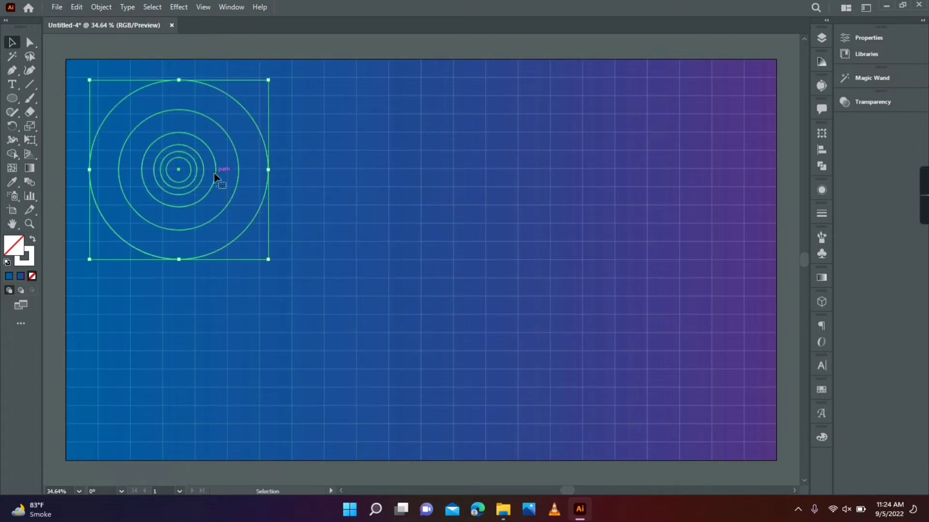
Duplicate the set of concentric circles directly below the original
drag(231, 208, 228, 400)
click(506, 293)
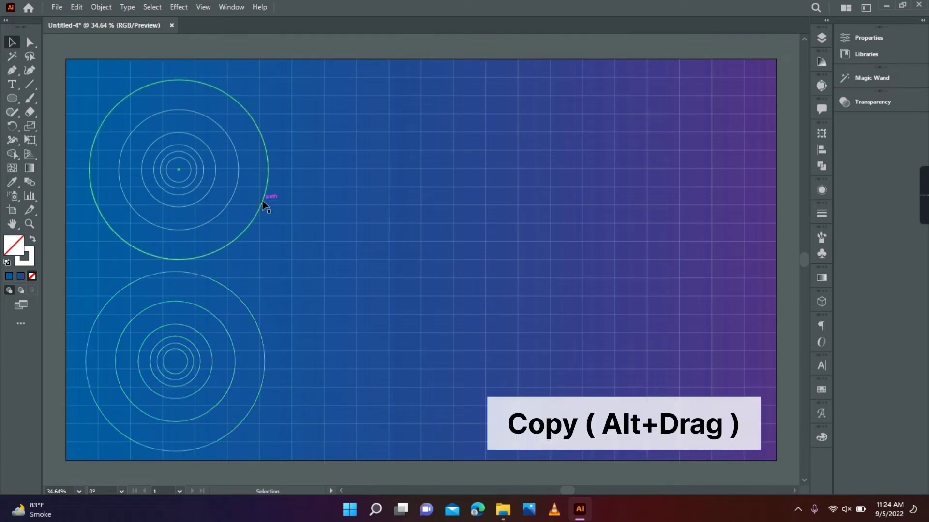
Place three overlapping copies of the largest ring just right of the artboard's center, each shifted slightly above the previous one
drag(266, 201, 601, 294)
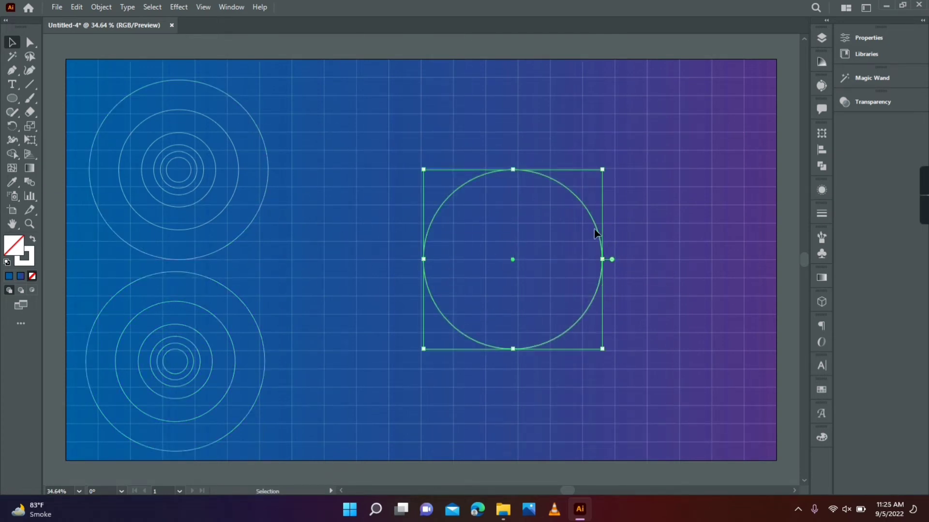
drag(601, 218, 604, 191)
click(603, 308)
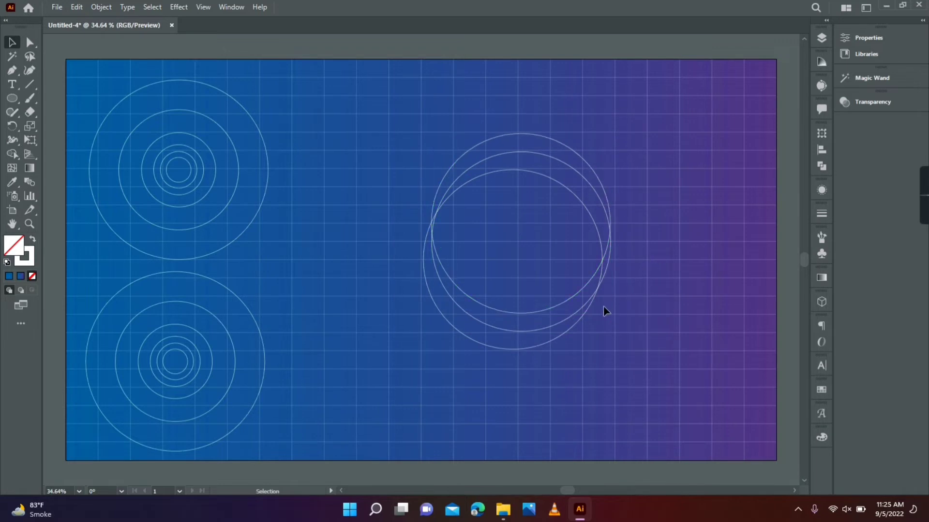
Nudge the three large overlapping circles sideways so their side edges nearly line up
click(610, 255)
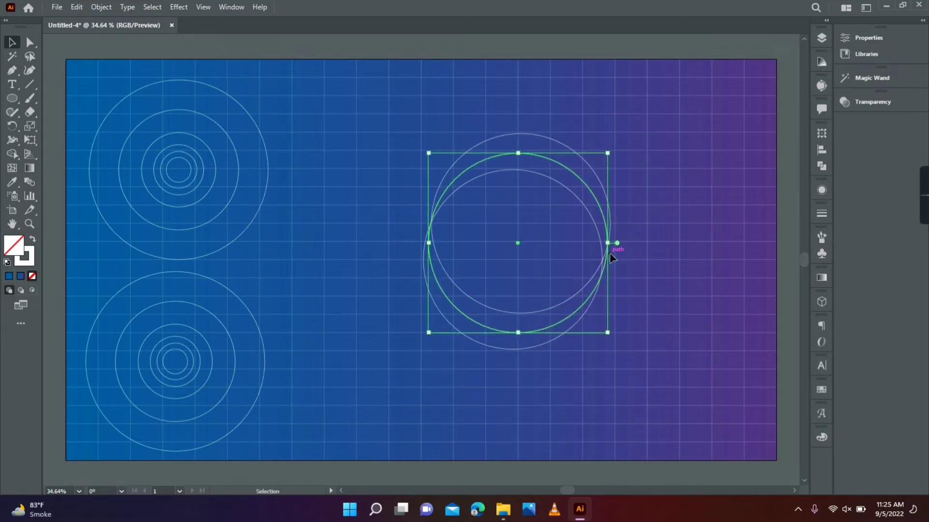
click(591, 166)
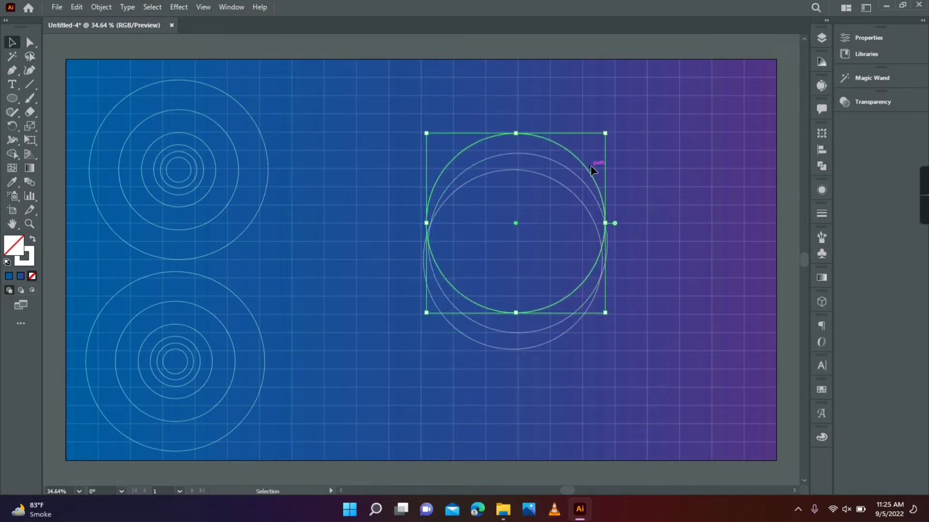
click(633, 215)
click(448, 225)
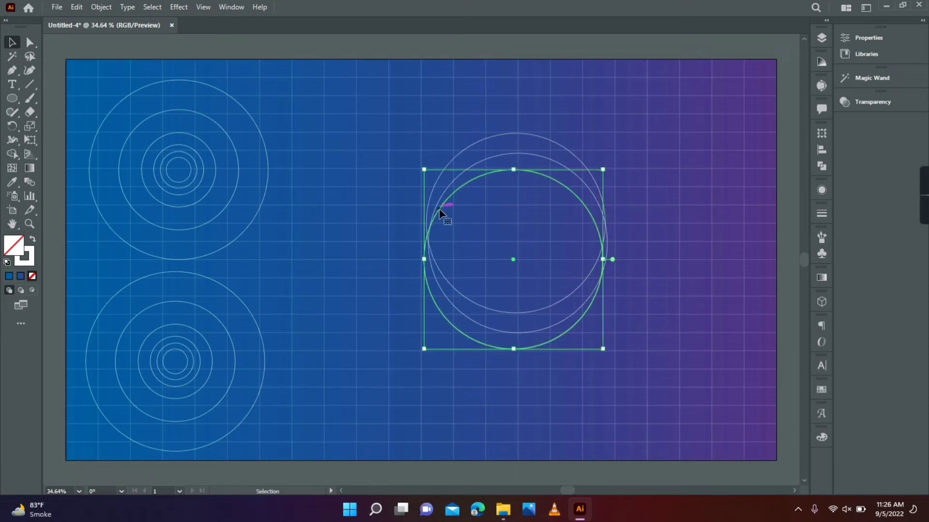
click(256, 196)
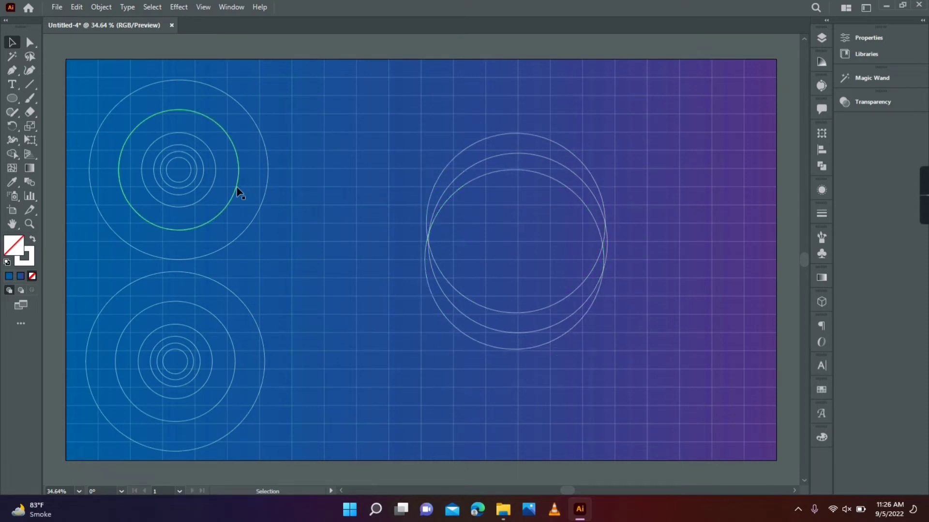
Place two overlapping copies of the second-largest ring across the left side of the large circles
drag(238, 193, 467, 220)
key(Left)
key(Left)
key(Left)
click(460, 245)
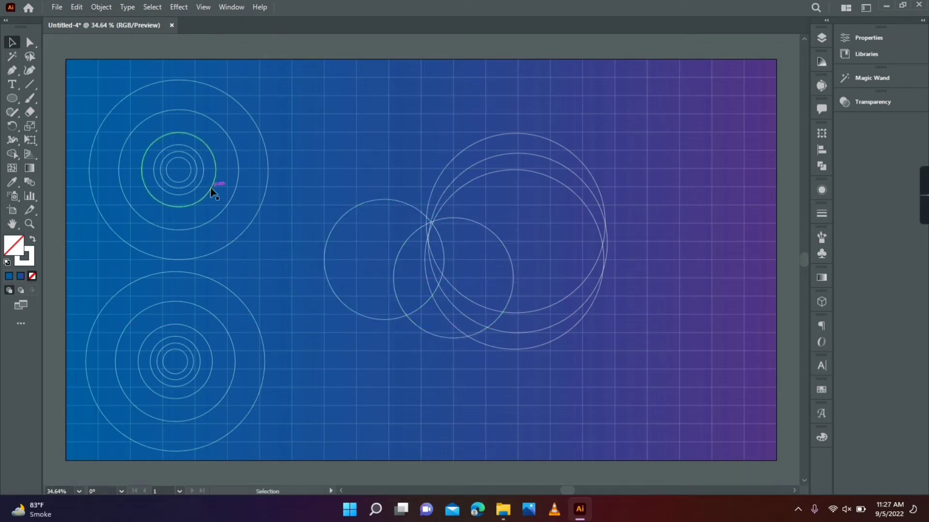
Copy the third-largest ring over the overlap of the two medium circles and nudge the medium circles slightly closer together
drag(212, 192, 450, 299)
click(391, 260)
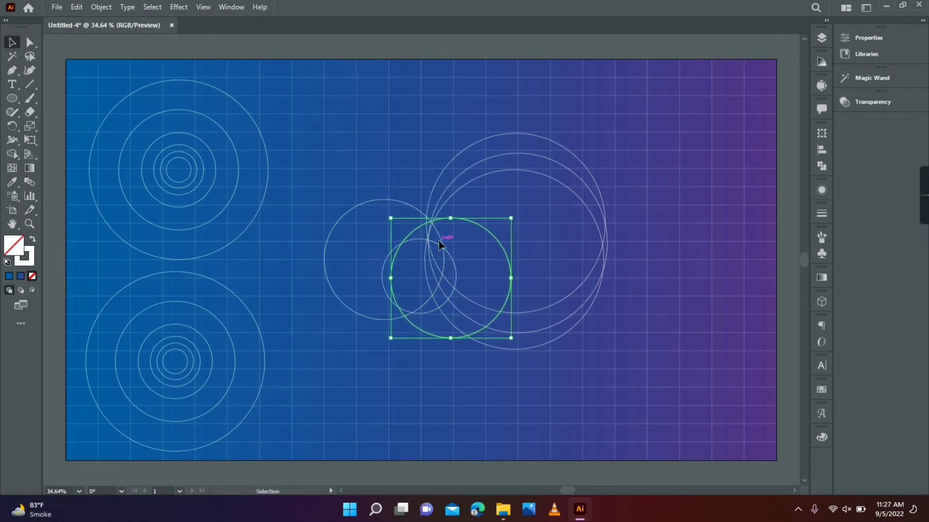
click(439, 241)
key(Right)
key(Right)
key(Right)
key(Down)
key(Down)
click(382, 234)
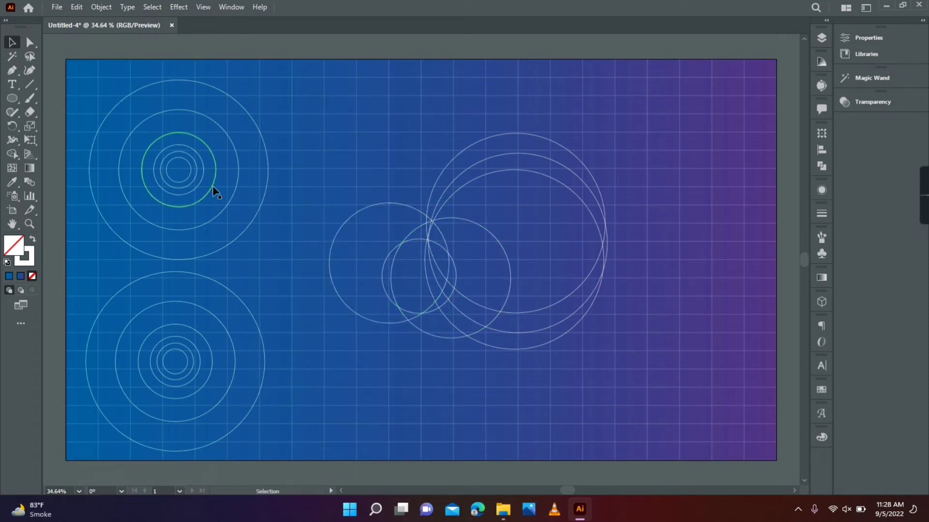
Copy the third and fourth rings to the upper-right edge of the large circles, with the smaller circle inside the other
drag(214, 191, 634, 188)
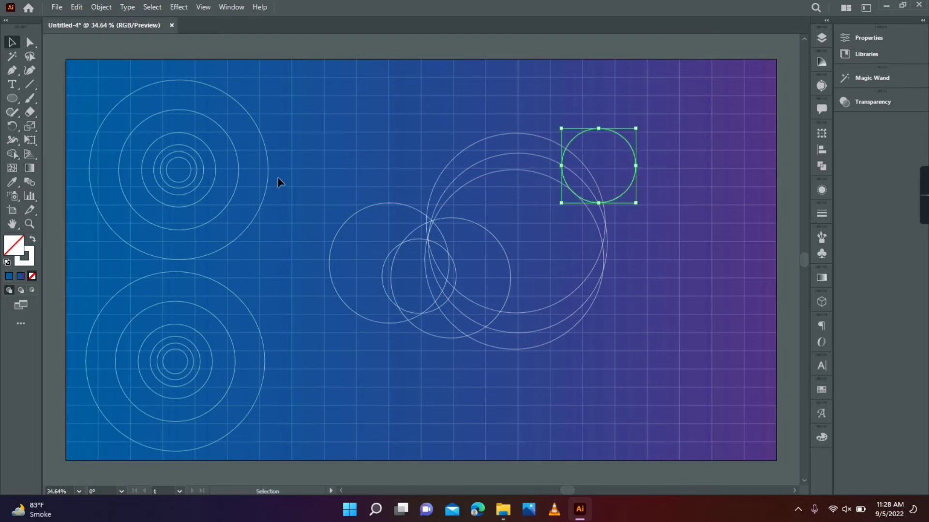
drag(203, 169, 624, 157)
click(649, 202)
drag(626, 192, 618, 185)
drag(580, 147, 577, 141)
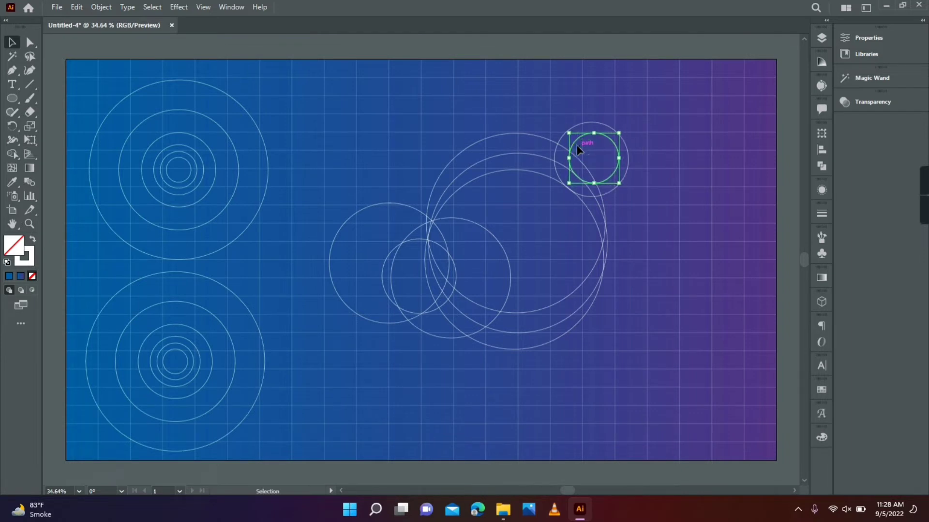
Nudge the two small circles at the large circles' upper-right edge slightly up and left
key(Left)
key(Up)
click(595, 169)
click(615, 189)
key(Left)
key(Left)
key(Left)
key(Left)
key(Up)
key(Up)
key(Up)
key(Up)
click(572, 190)
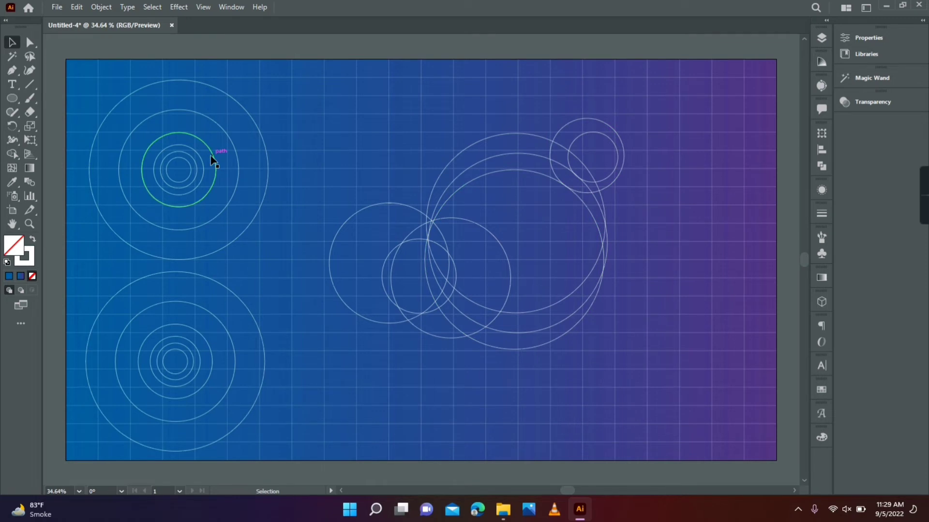
Place two overlapping copies of the third ring above the large circles and shift the upper-right circle pair up and left
drag(212, 161, 533, 122)
mouse_move(611, 137)
mouse_down()
mouse_move(588, 136)
mouse_move(600, 133)
mouse_up()
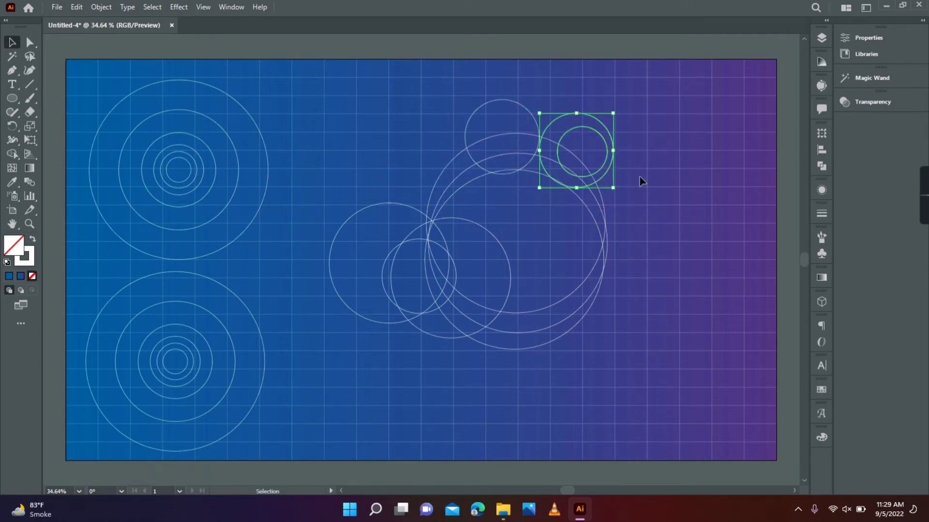
drag(532, 166, 508, 159)
drag(514, 114, 514, 100)
click(504, 199)
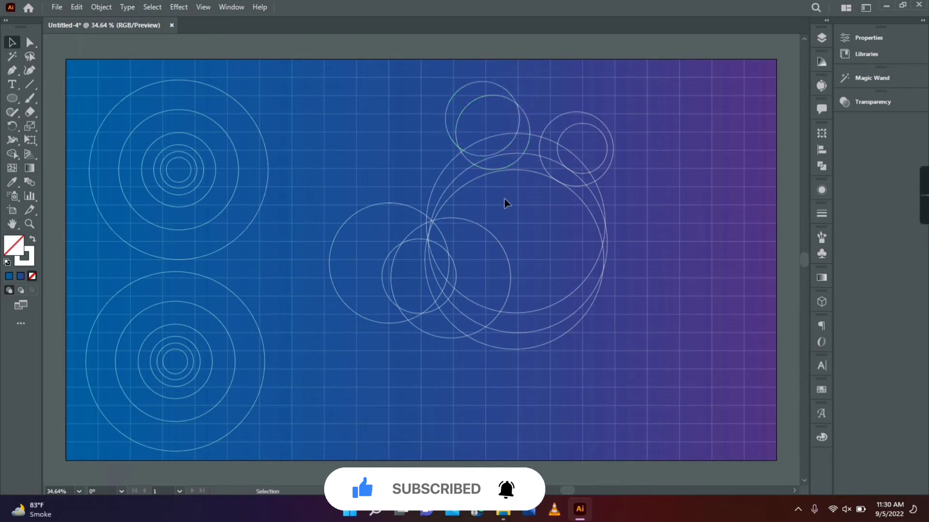
Place two overlapping fourth-ring circles inside the large circles' upper-left edge and fine-tune their position and the circle above them
drag(199, 160, 503, 181)
key(Left)
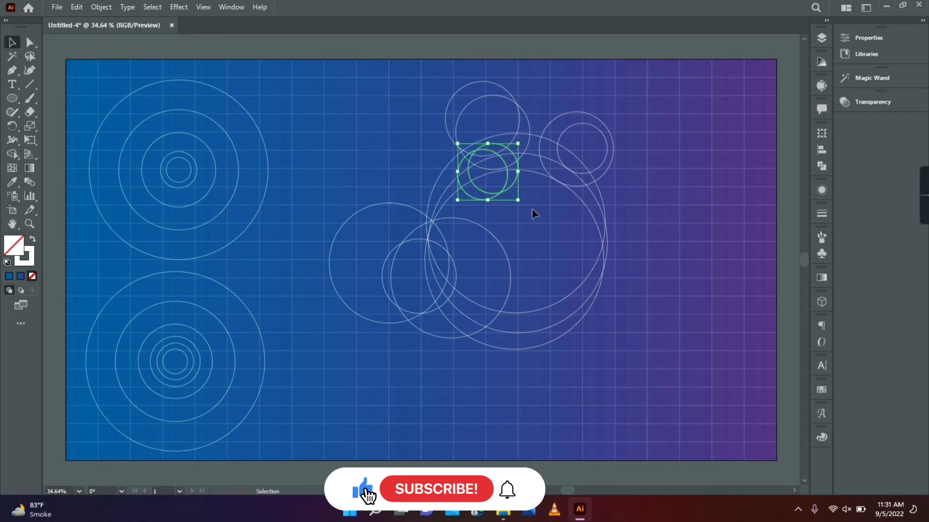
key(Right)
key(Right)
key(Right)
click(536, 225)
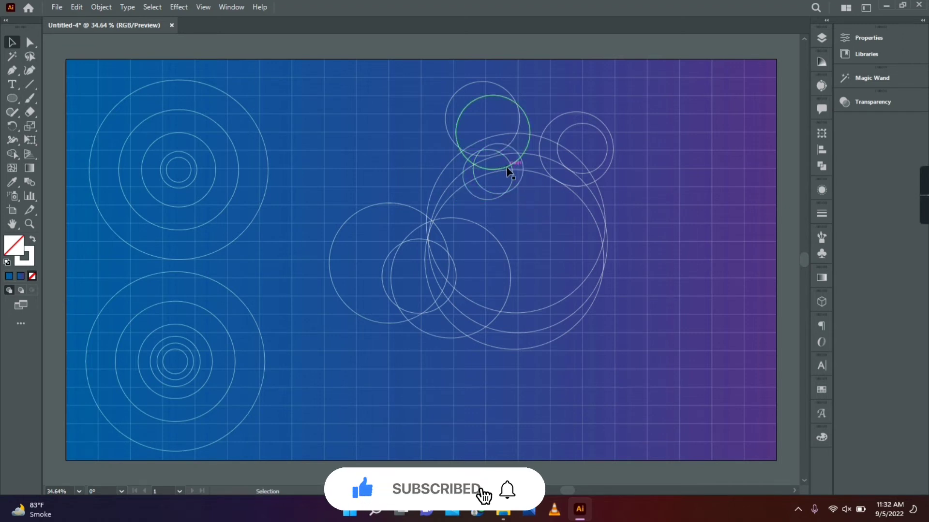
click(511, 164)
click(536, 240)
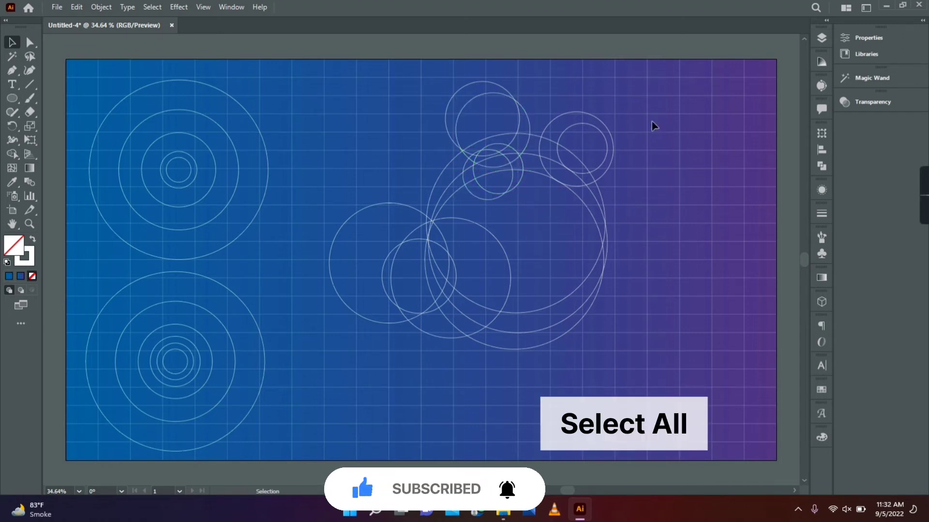
Select all the overlapping construction circles and remove the excess regions above the body with the Shape Builder tool, keeping the dorsal fin
key(ctrl+a)
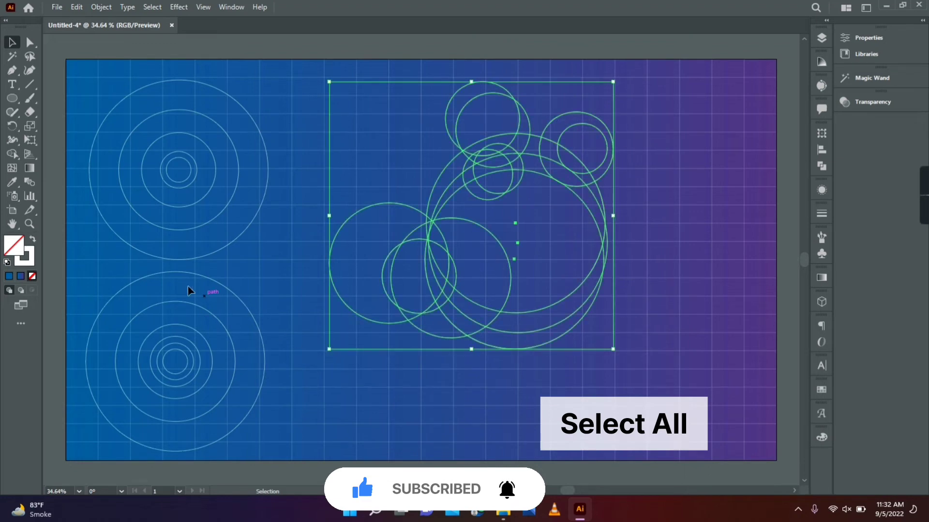
drag(10, 153, 51, 152)
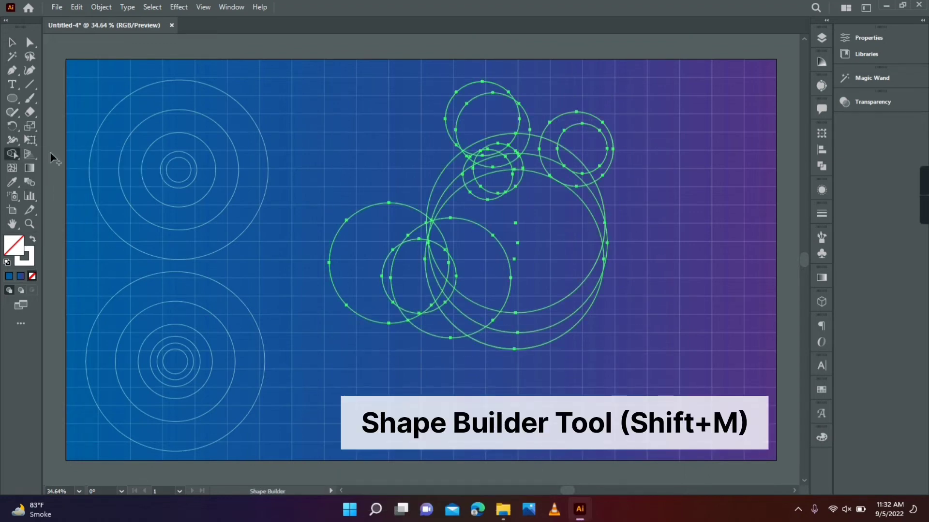
drag(630, 190, 593, 152)
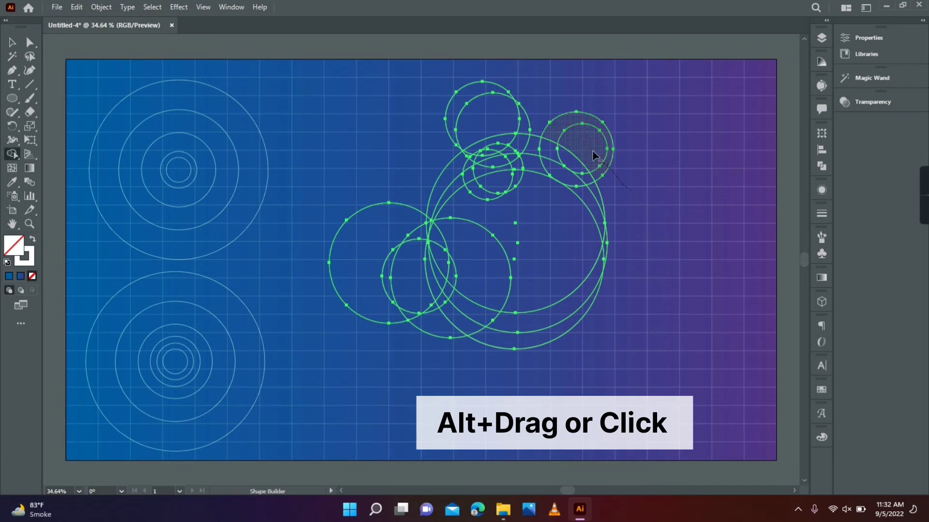
drag(550, 125, 547, 123)
drag(513, 81, 436, 137)
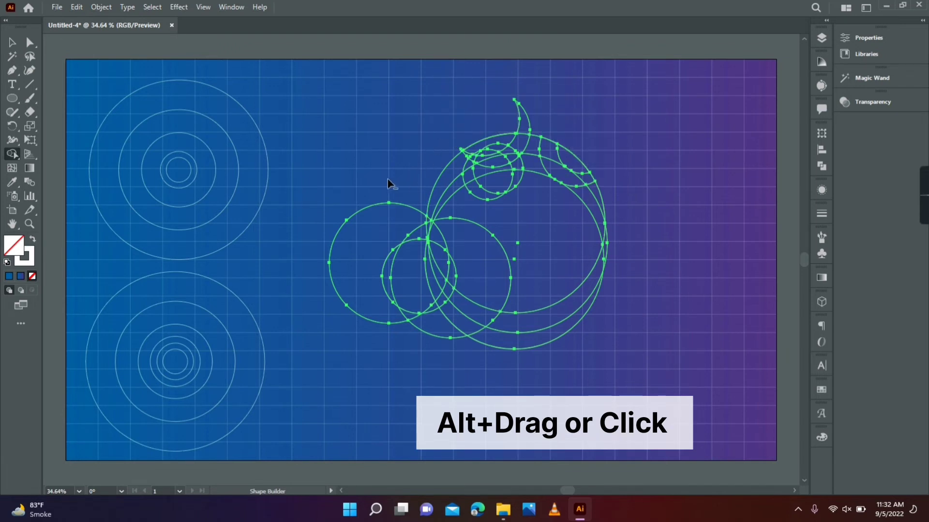
Remove the excess regions around the tail, below the belly and beyond the snout with the Shape Builder tool
mouse_move(376, 186)
mouse_down()
mouse_move(361, 231)
mouse_move(371, 275)
mouse_move(424, 293)
mouse_move(473, 293)
mouse_move(576, 232)
mouse_move(552, 345)
mouse_up()
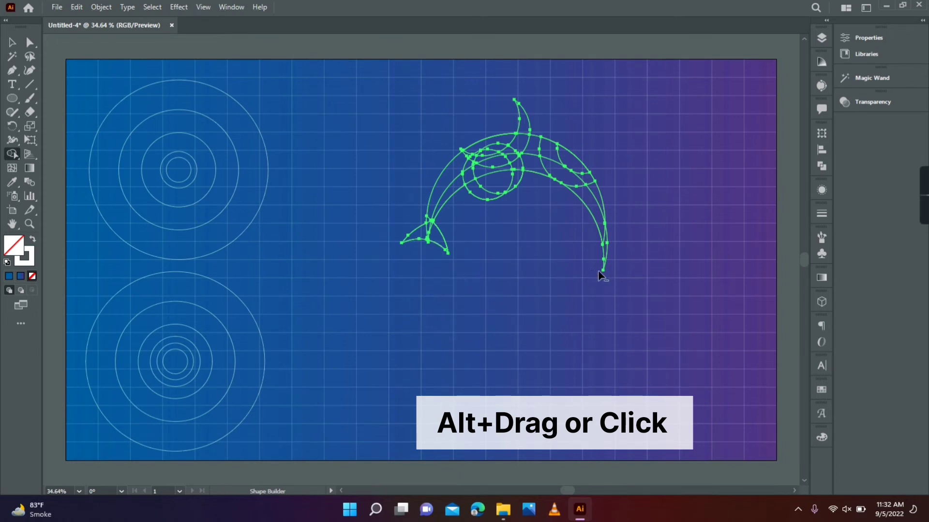
drag(598, 271, 605, 260)
drag(565, 206, 606, 194)
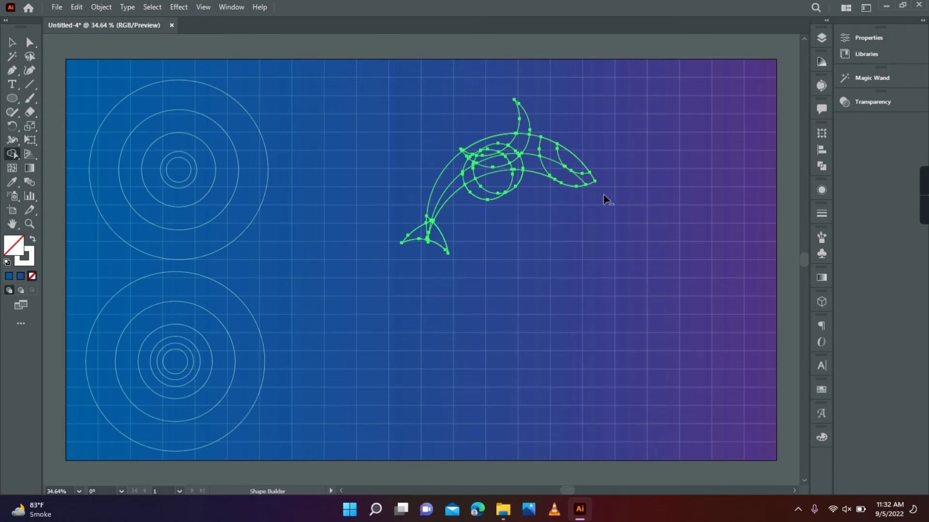
Merge the regions of the back, belly and flipper with the Shape Builder tool and trim the excess below the belly, leaving a small lower fin
drag(560, 168, 588, 179)
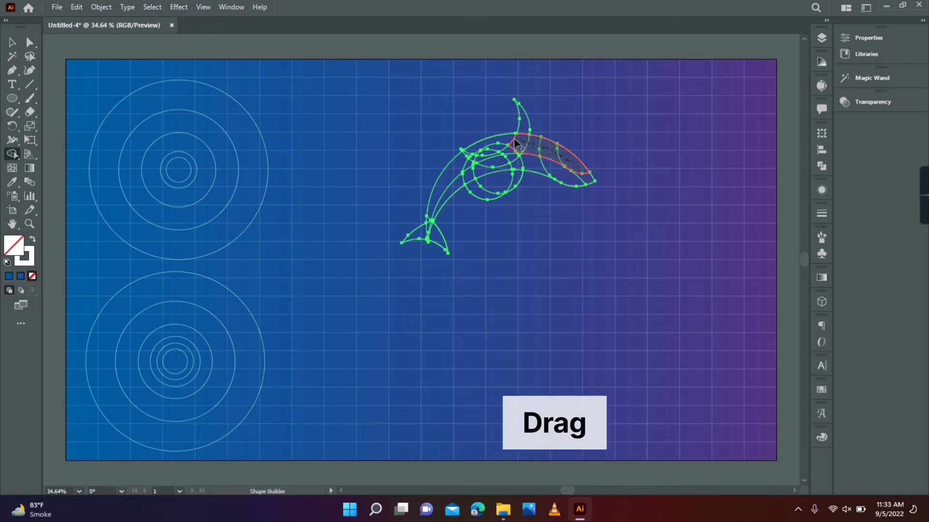
mouse_move(473, 149)
mouse_down()
mouse_move(455, 186)
mouse_move(541, 164)
mouse_move(586, 183)
mouse_up()
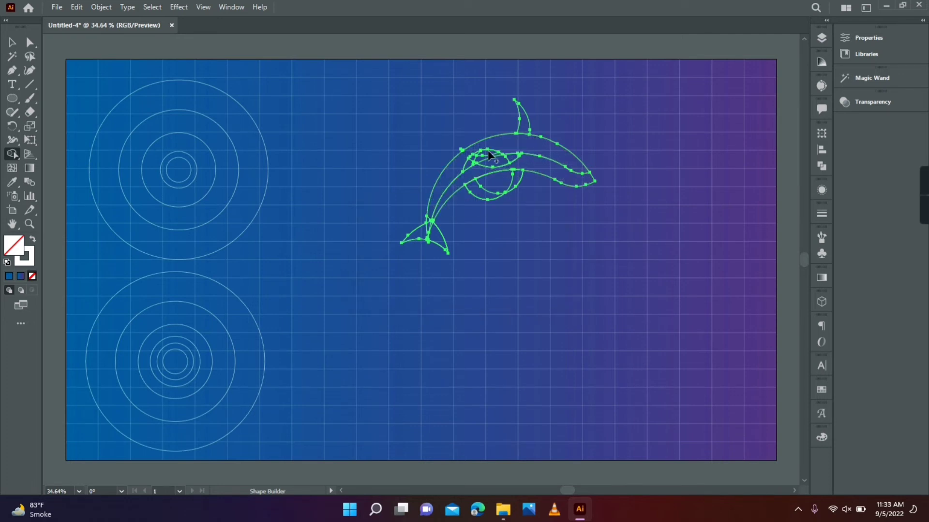
click(474, 157)
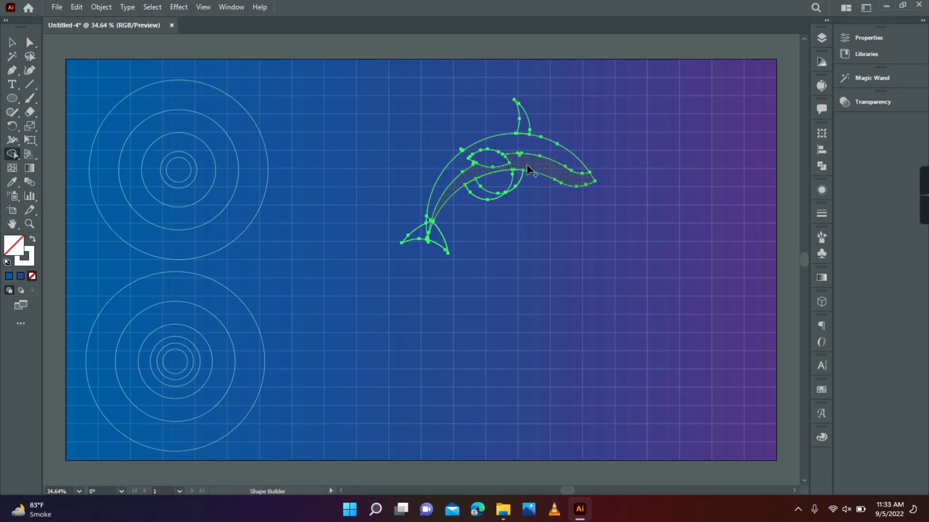
alt+click(491, 191)
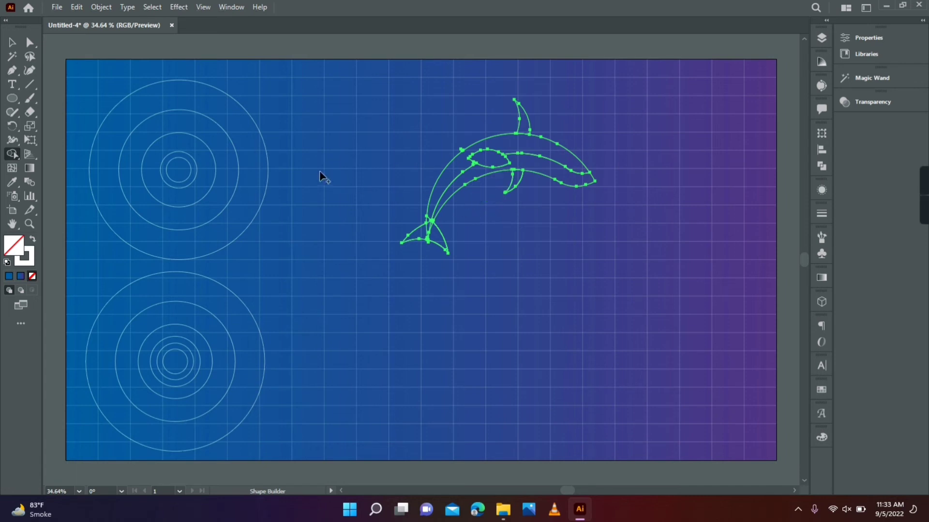
key(v)
click(442, 276)
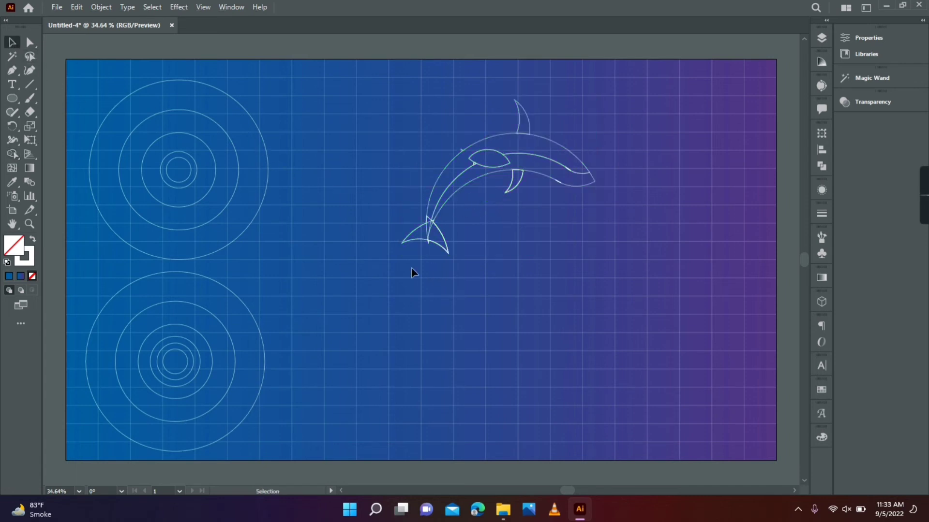
Select the whole dolphin, merge the overlapping tail regions with the back and remove the stray pieces with the Shape Builder tool
click(29, 223)
click(510, 164)
click(443, 258)
drag(417, 274, 479, 258)
key(v)
drag(237, 100, 460, 309)
drag(645, 421, 646, 421)
click(13, 153)
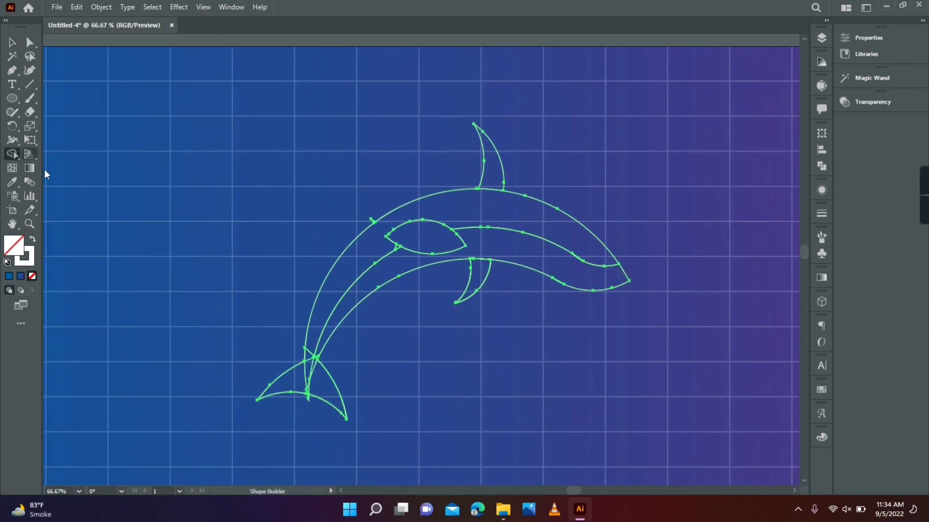
mouse_move(309, 354)
mouse_down()
mouse_move(301, 375)
mouse_move(314, 379)
mouse_move(312, 403)
mouse_up()
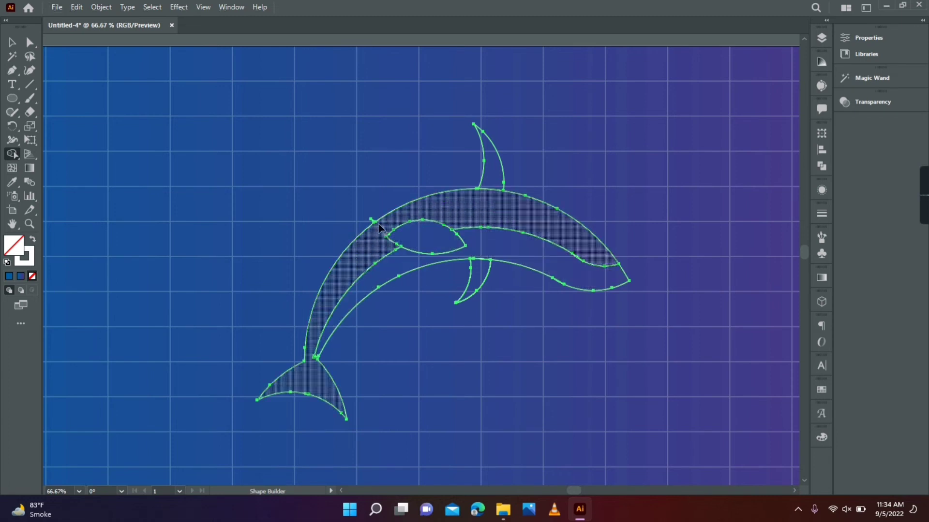
key(v)
click(167, 86)
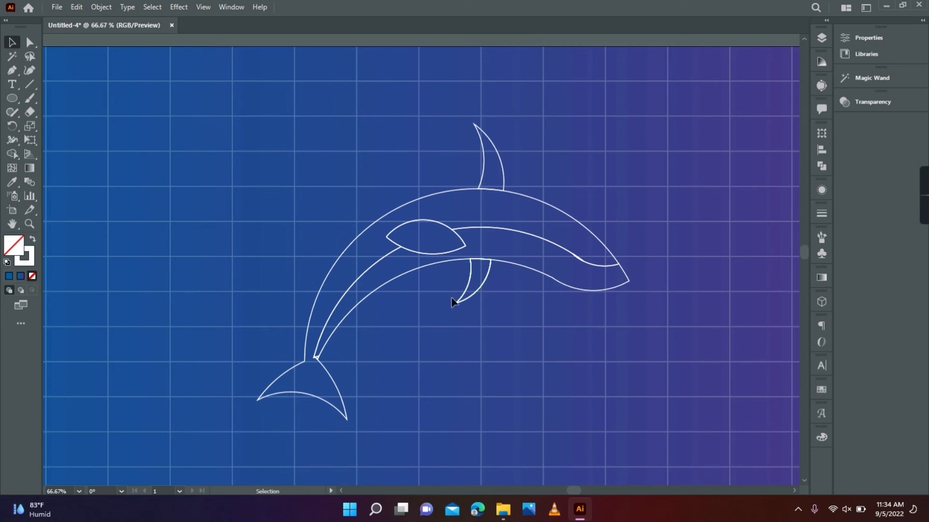
Merge the tiny triangular region at the tail joint into the belly shape with the Shape Builder tool
click(30, 223)
click(343, 362)
click(415, 245)
click(387, 281)
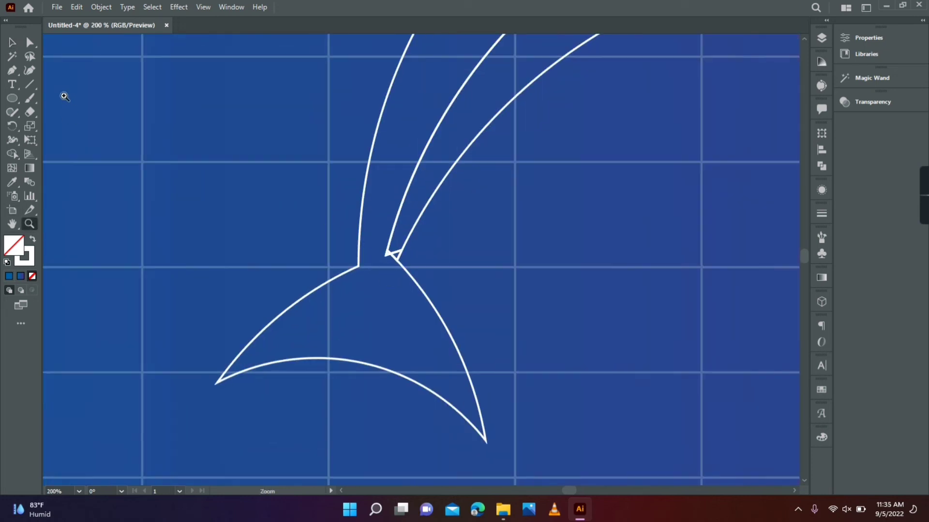
click(12, 43)
click(345, 278)
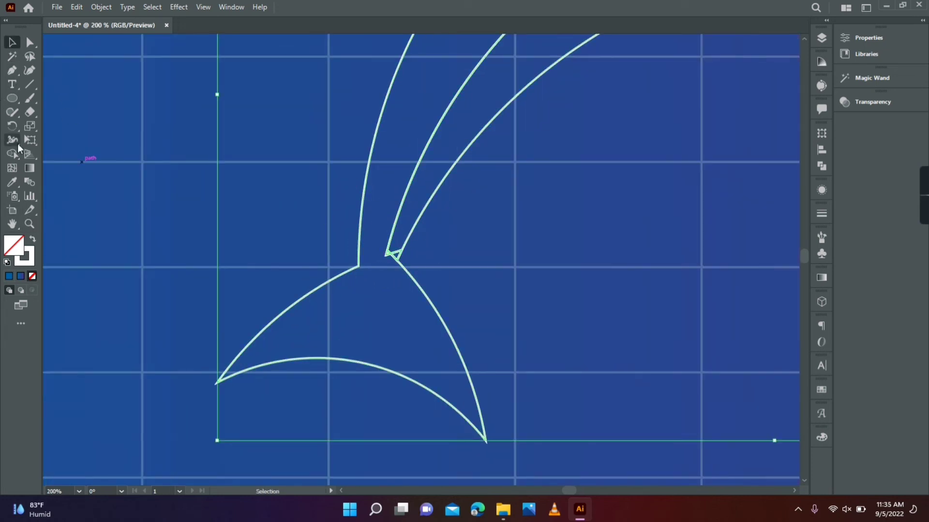
drag(14, 154, 58, 153)
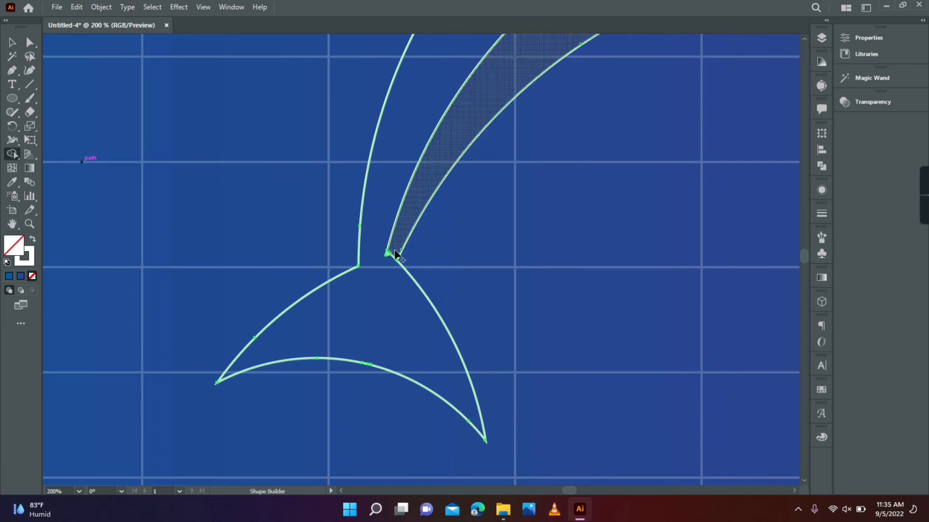
click(30, 43)
click(91, 104)
Delete the surplus anchor point at the tail joint to smooth the outline between the body and tail
click(13, 71)
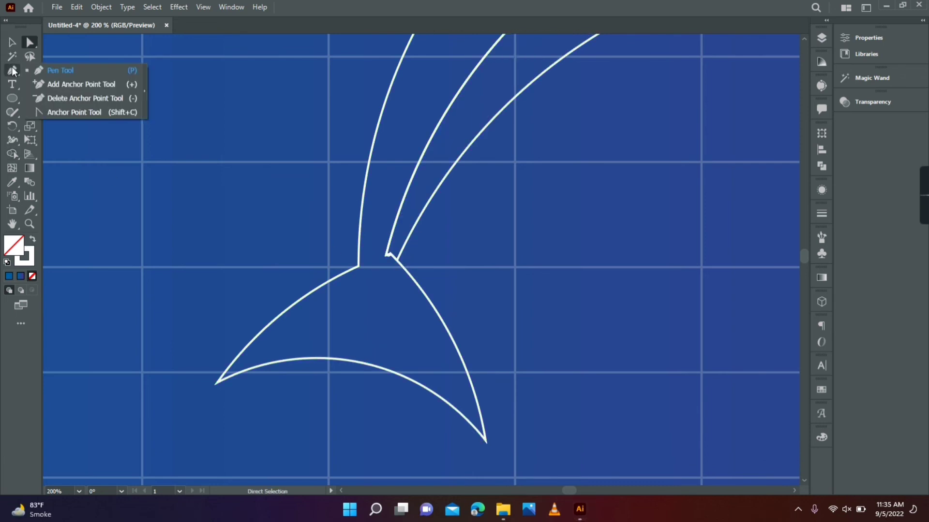
click(59, 96)
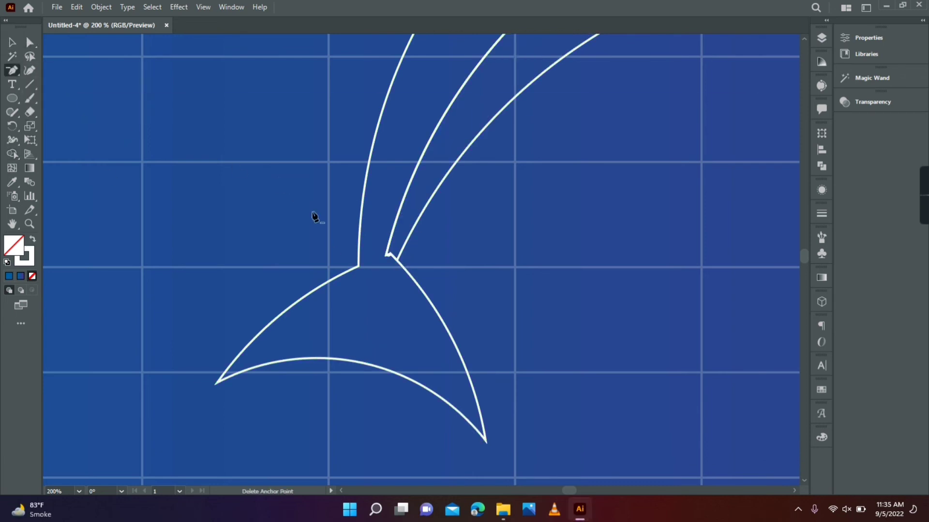
click(390, 255)
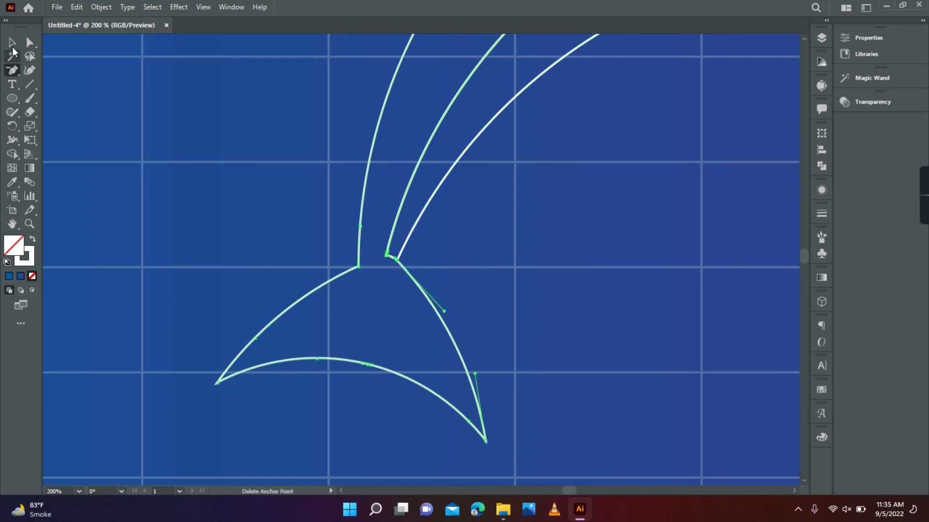
click(12, 44)
click(191, 141)
Swap the belly shape's fill and stroke to give it a solid white fill without a stroke
click(29, 224)
alt+click(456, 235)
alt+click(476, 208)
alt+click(541, 182)
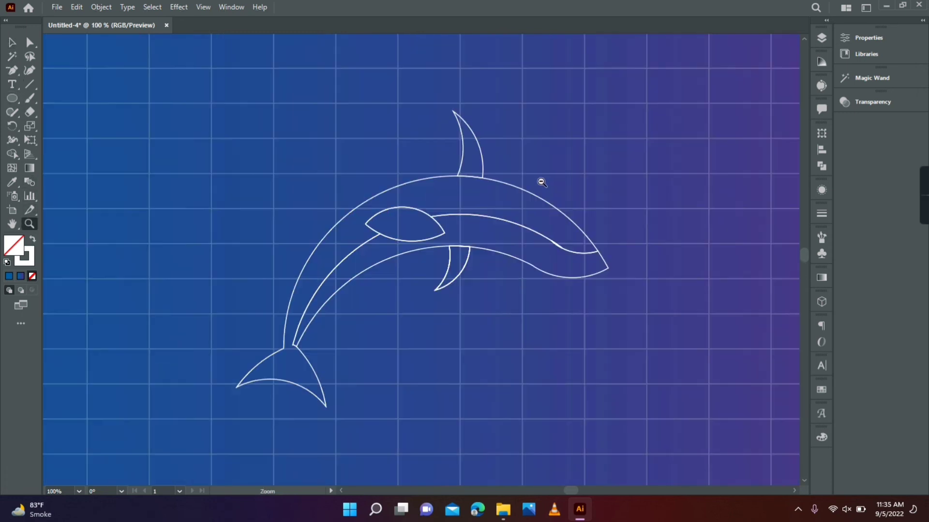
alt+click(541, 182)
alt+click(390, 270)
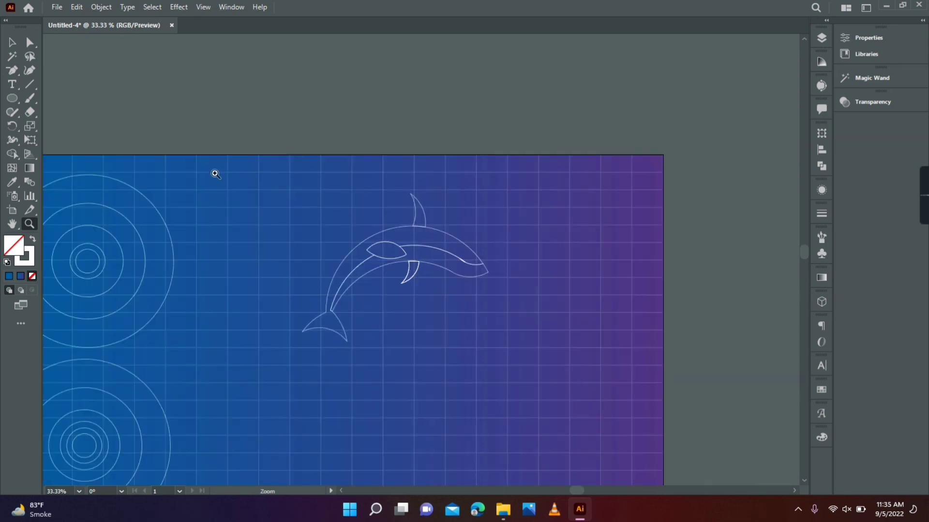
click(12, 43)
click(486, 273)
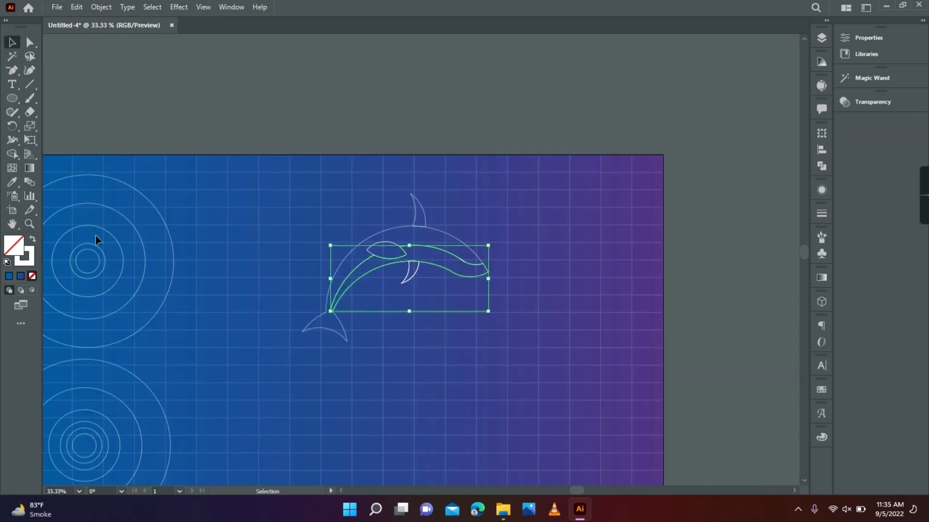
click(32, 242)
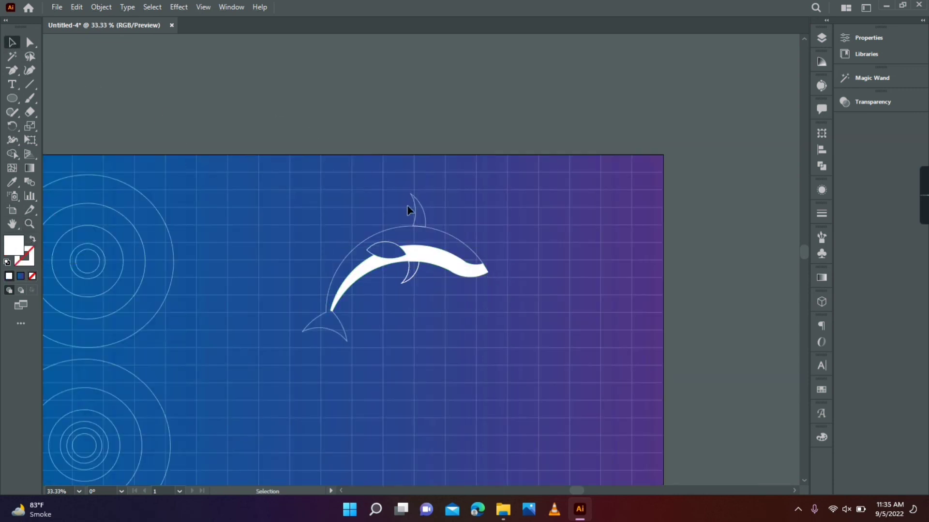
Fill the back and tail shape with the background's blue-purple gradient using the Eyedropper tool
click(434, 230)
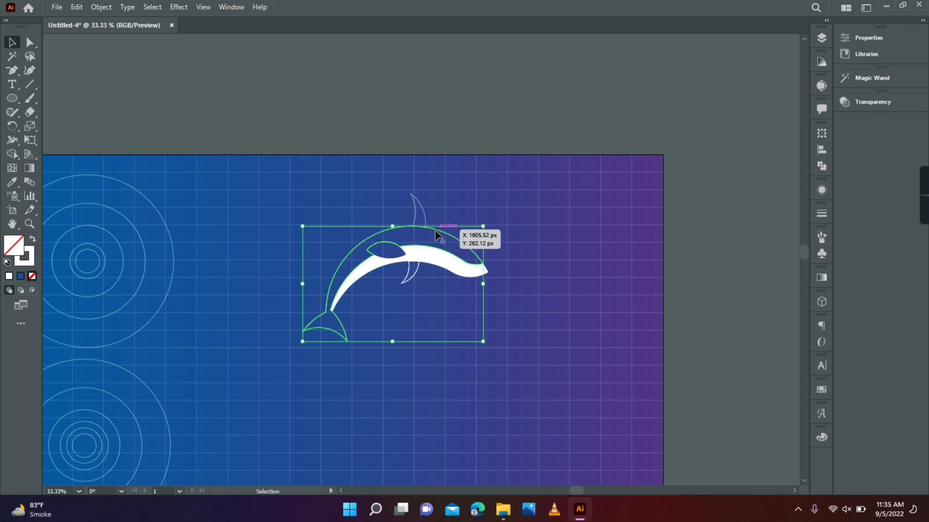
click(10, 183)
click(643, 237)
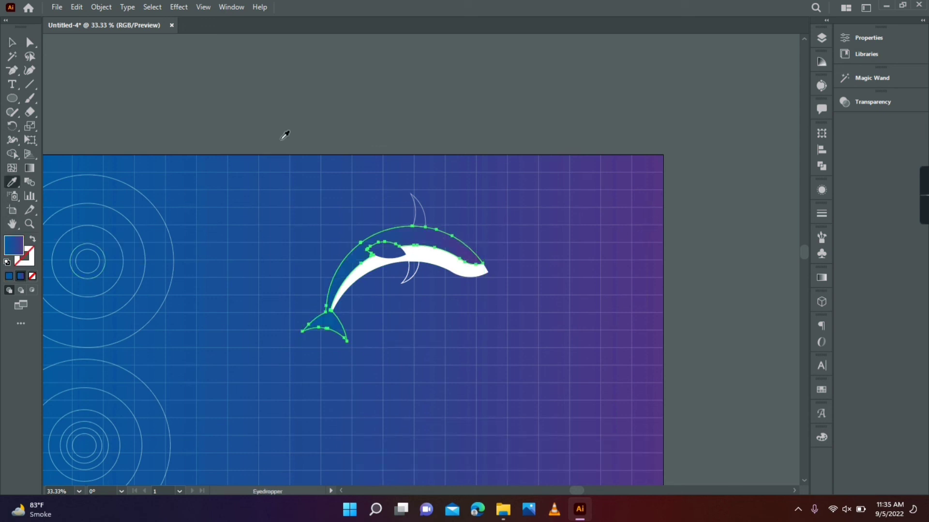
key(v)
click(201, 58)
Apply the back's blue-purple gradient fill without a stroke to the dorsal fin and the side flipper using the Eyedropper tool
click(423, 213)
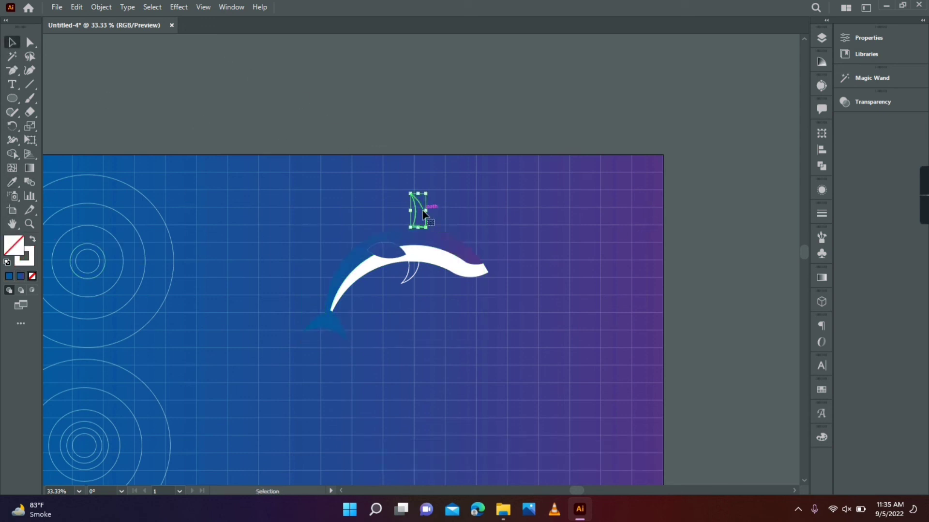
key(i)
click(368, 238)
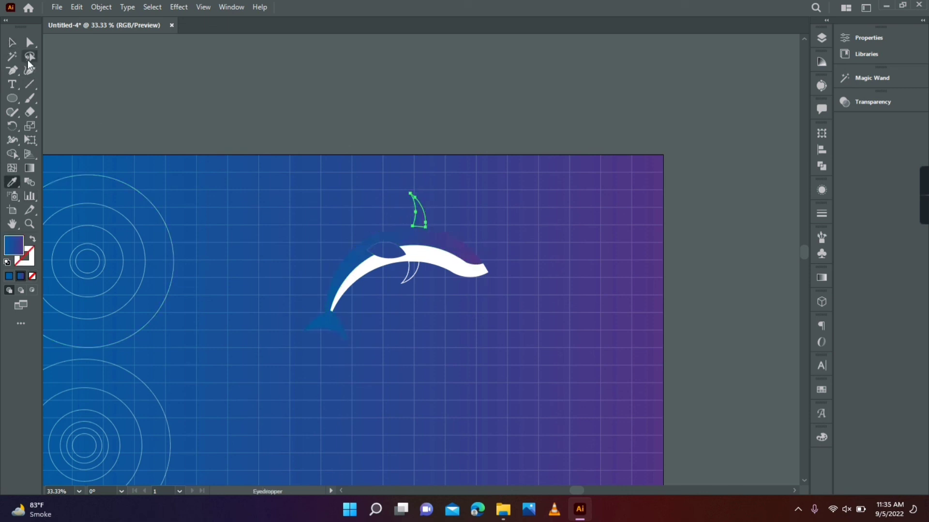
key(v)
click(193, 94)
click(389, 250)
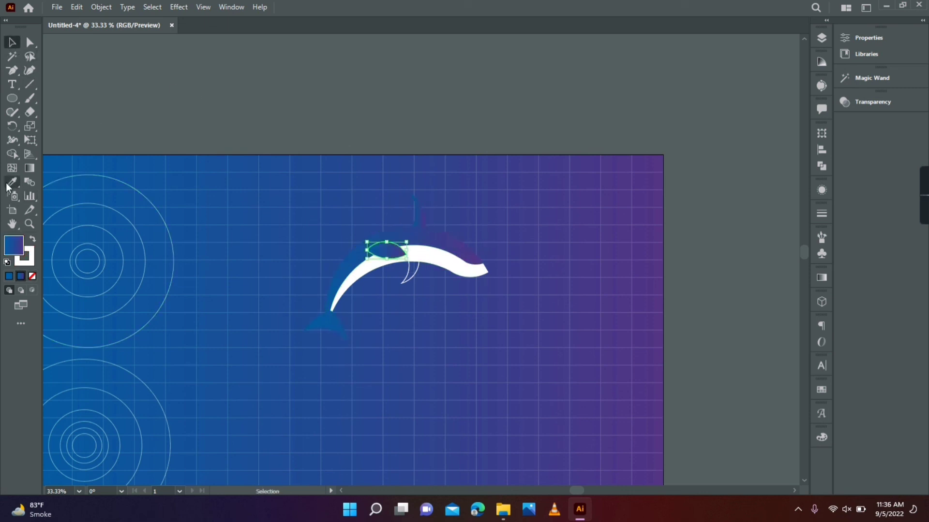
click(227, 101)
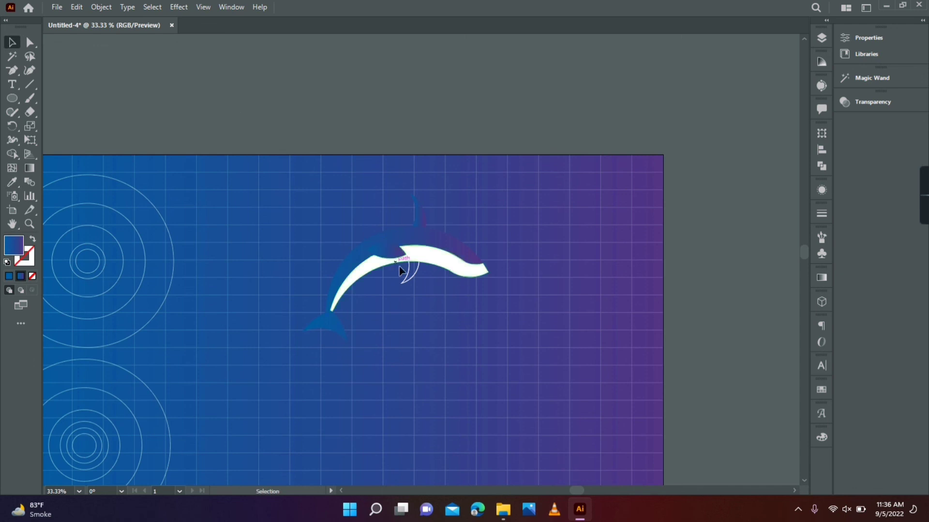
Give the small lower fin a solid light grey E2E2E2 fill without a stroke
click(401, 270)
click(32, 239)
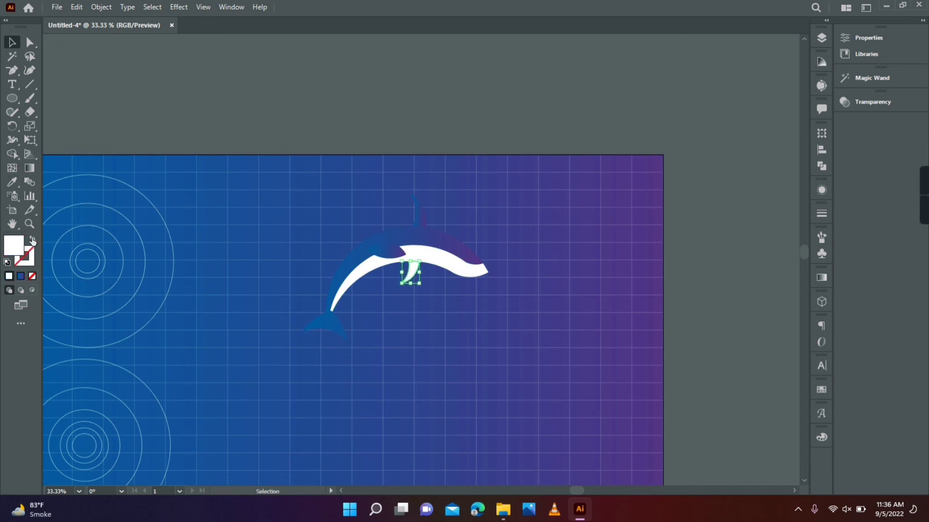
double_click(12, 246)
click(601, 244)
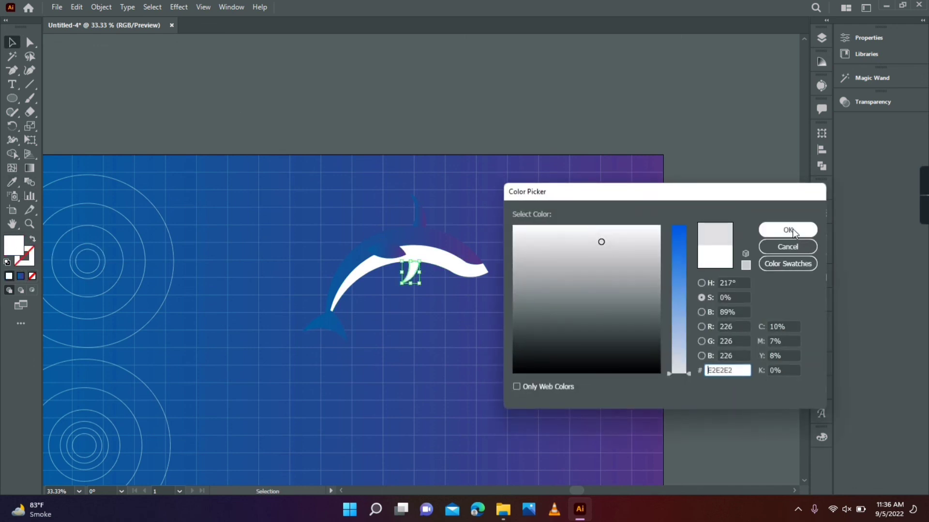
click(787, 228)
click(297, 91)
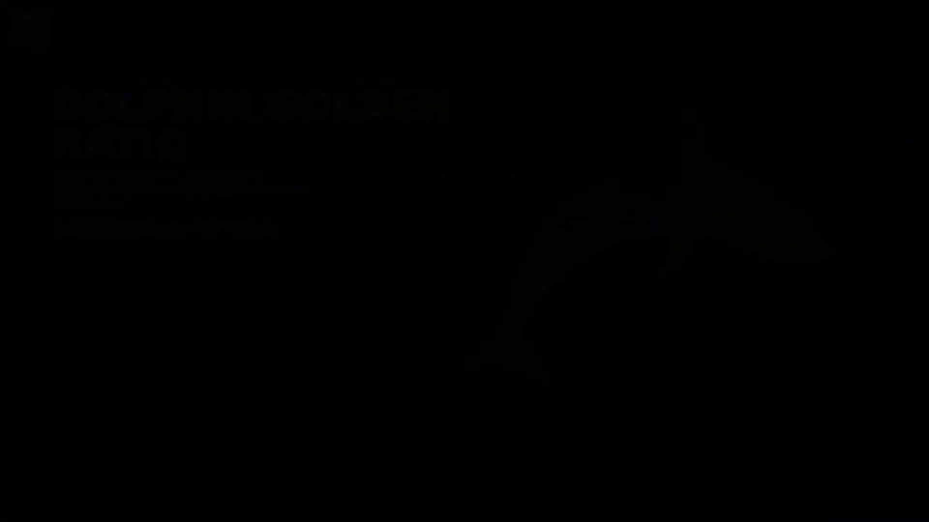